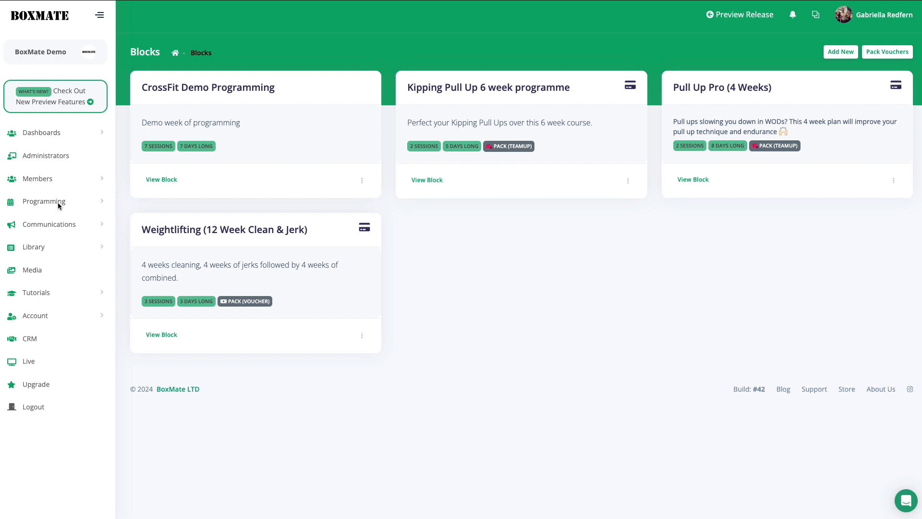
- Start a new session block in the programming blocks and title it "4 week on-ramp course"
click(58, 203)
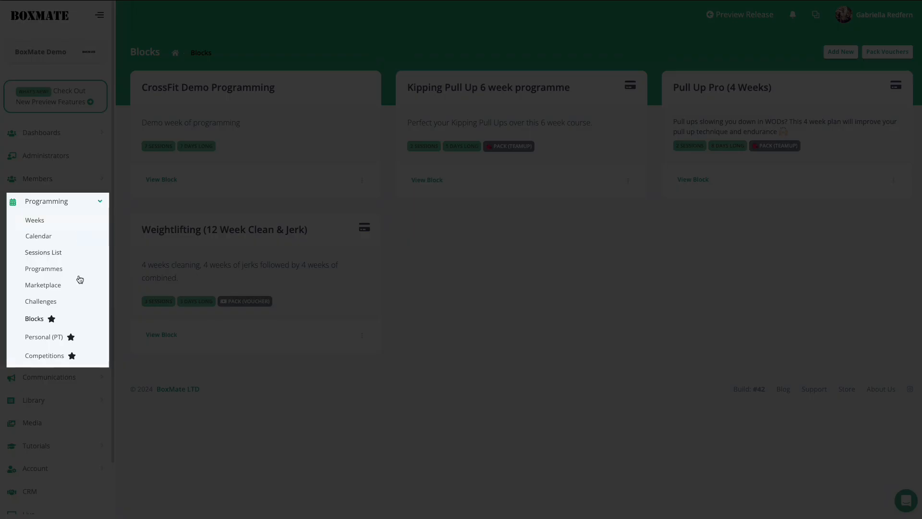
click(35, 321)
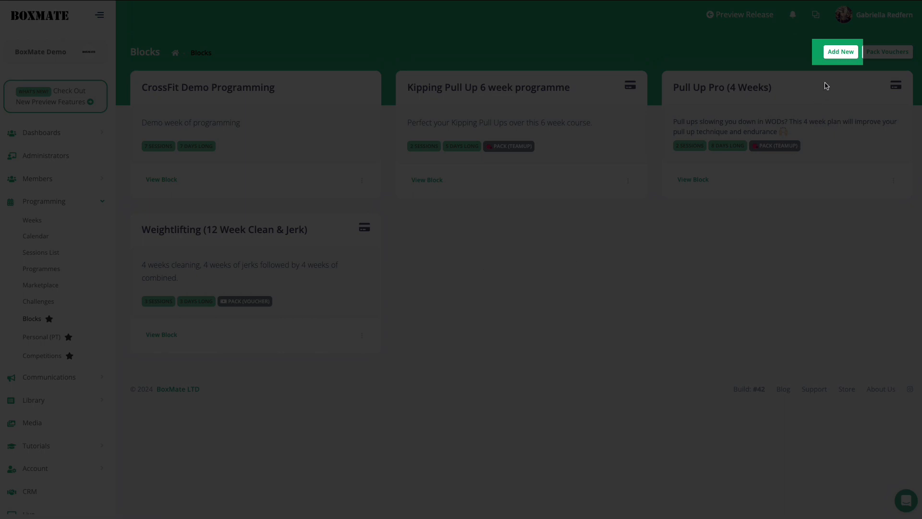
click(838, 51)
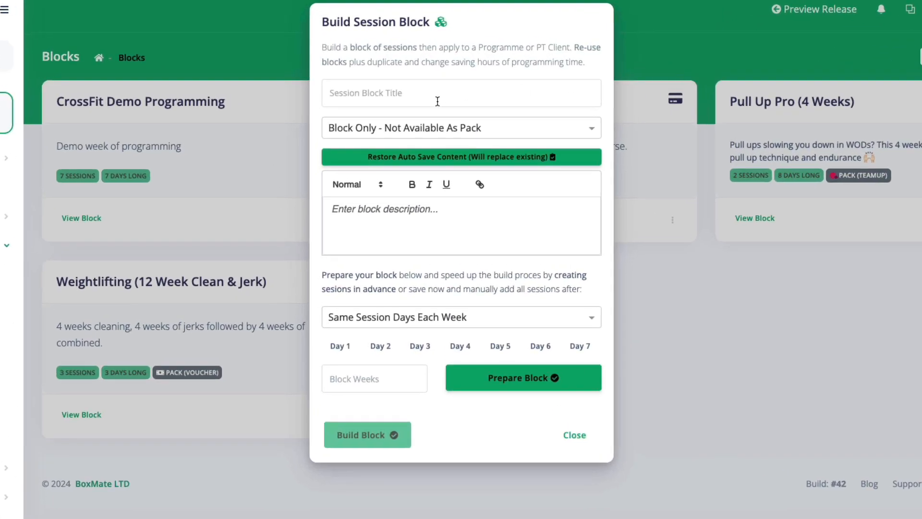
click(438, 96)
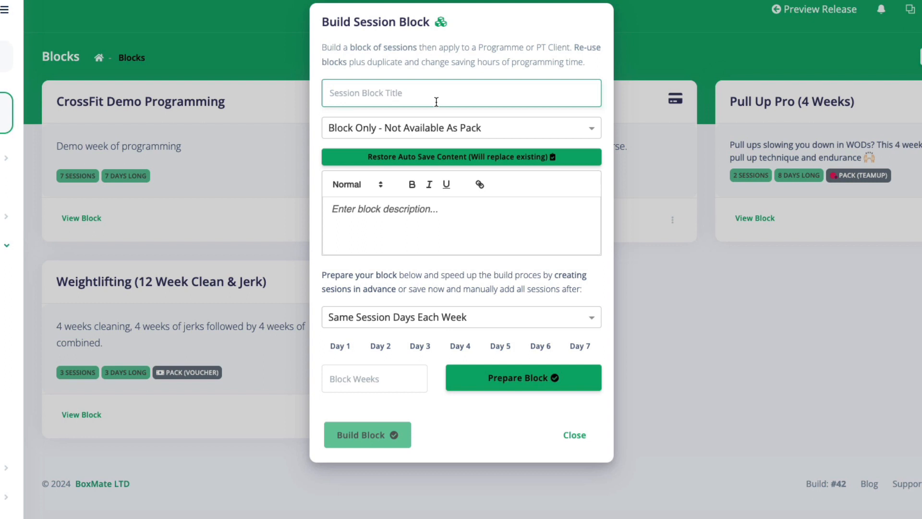
text(4 week o)
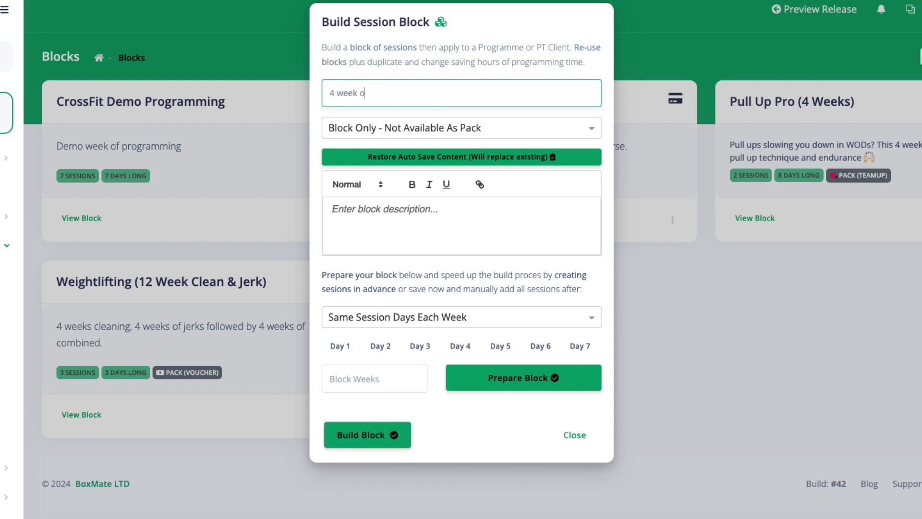
text(n-ramp course)
- Set the block to "Block Only - Not Available As Pack" and describe it as "Beginners 4 week course equipment/ technique"
click(523, 127)
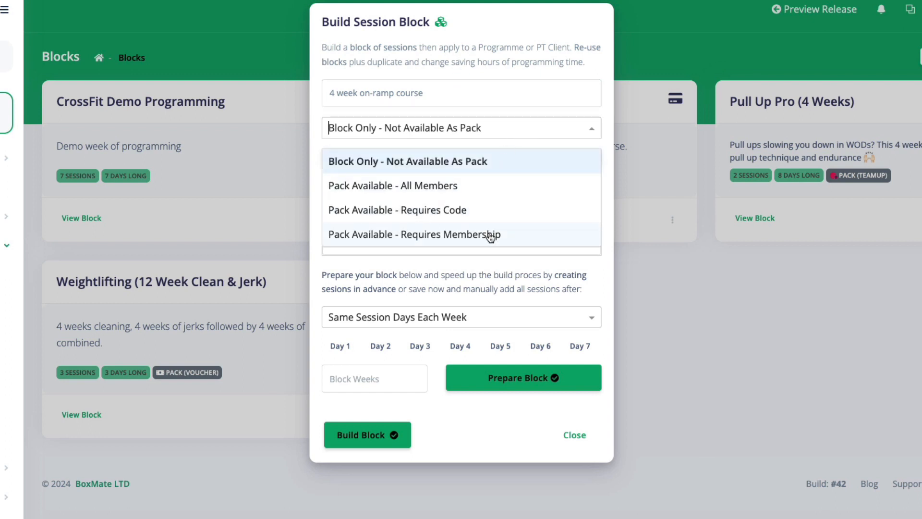
click(491, 164)
click(377, 215)
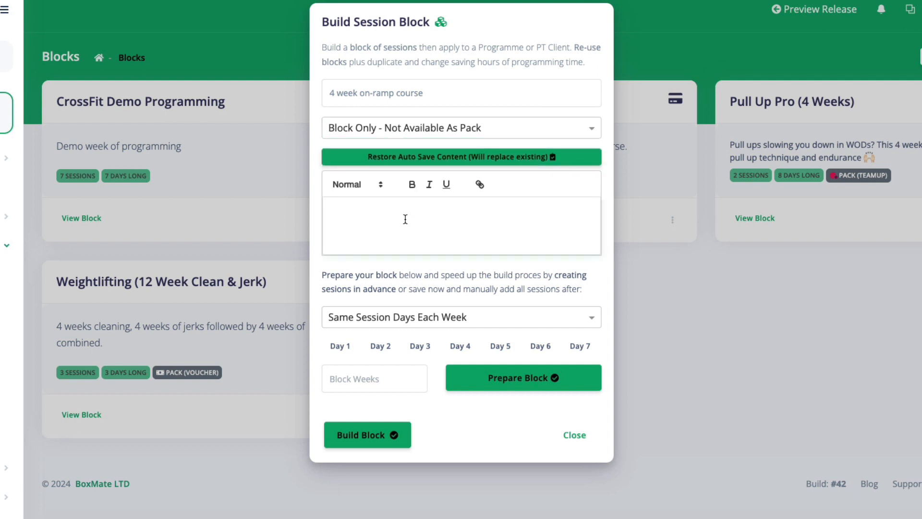
text(Beginners 4 week course equipment/ technique)
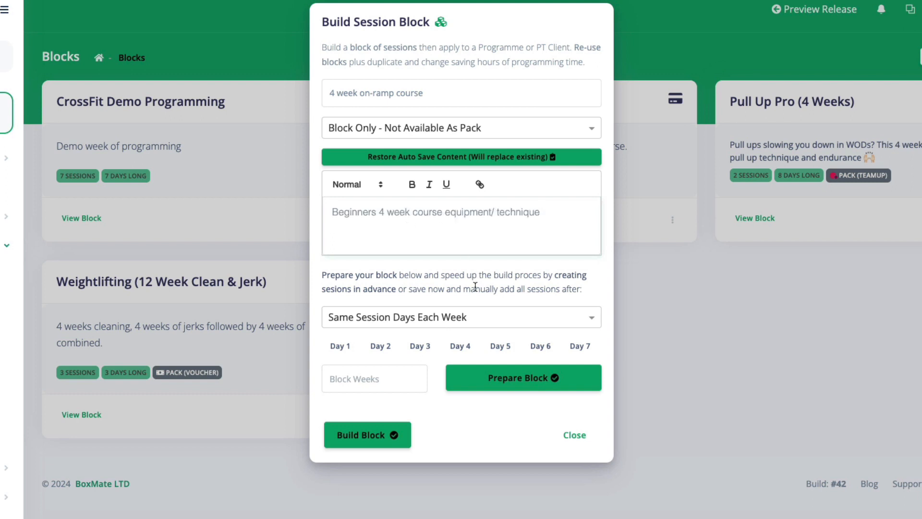
- Prepare the block with the same session days each week, on Days 1, 3 and 5, for 4 weeks
click(470, 318)
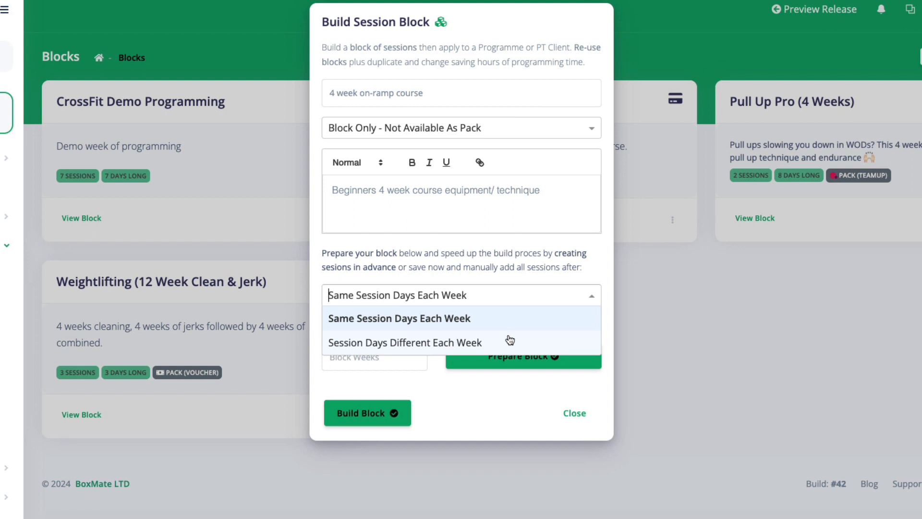
click(504, 323)
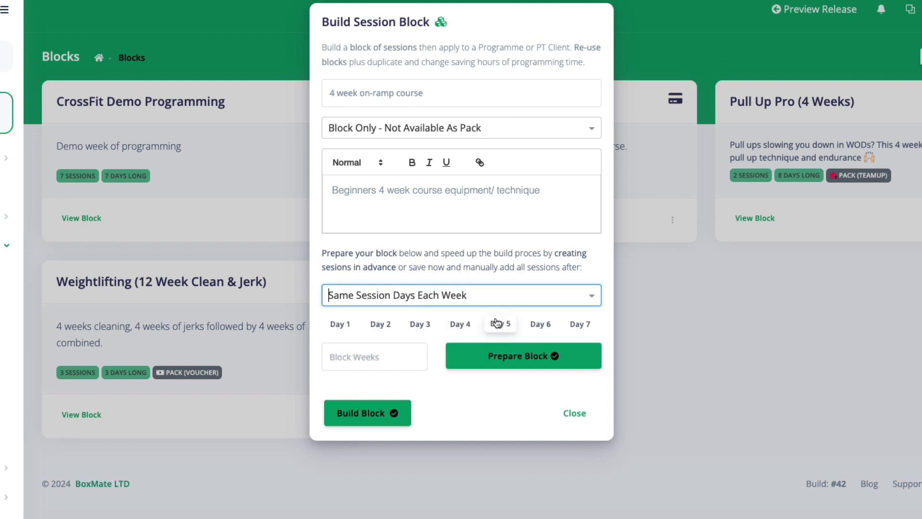
click(339, 326)
click(419, 325)
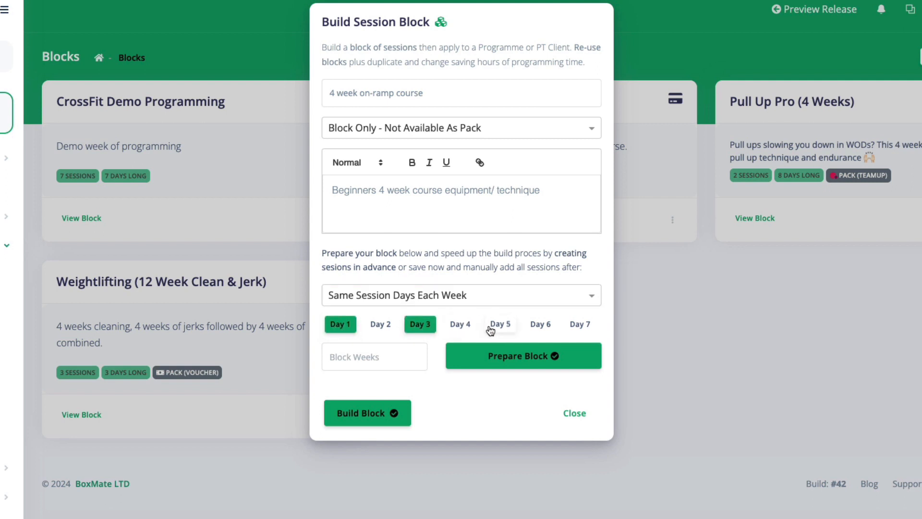
click(500, 325)
click(373, 355)
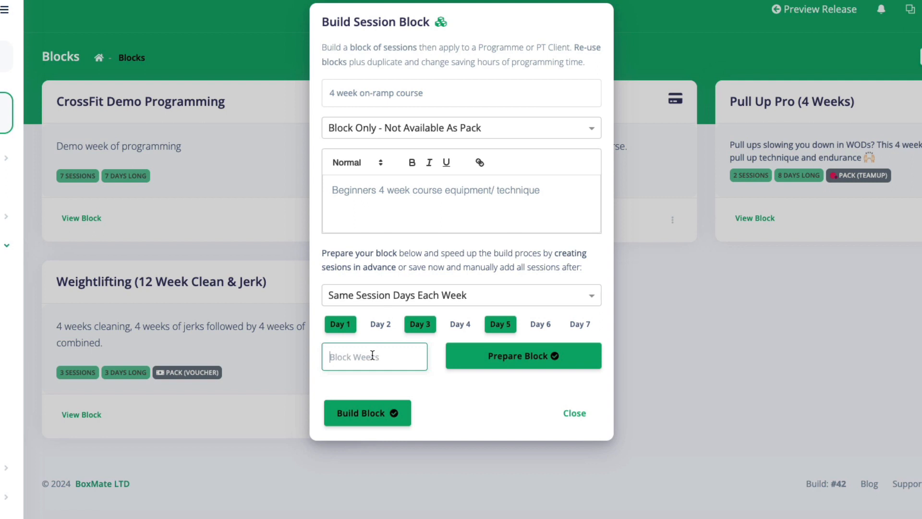
text(4)
click(538, 361)
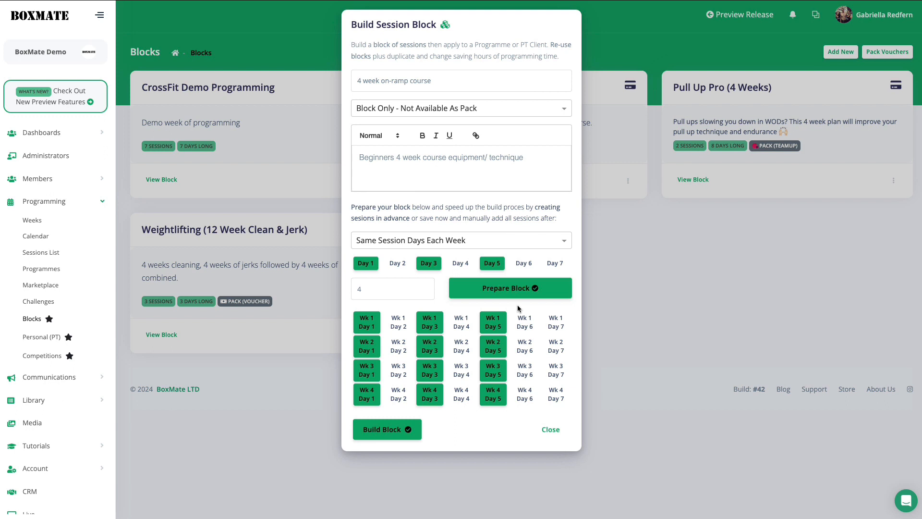
- Add a session on Day 6 of week 1 and build the block
click(526, 324)
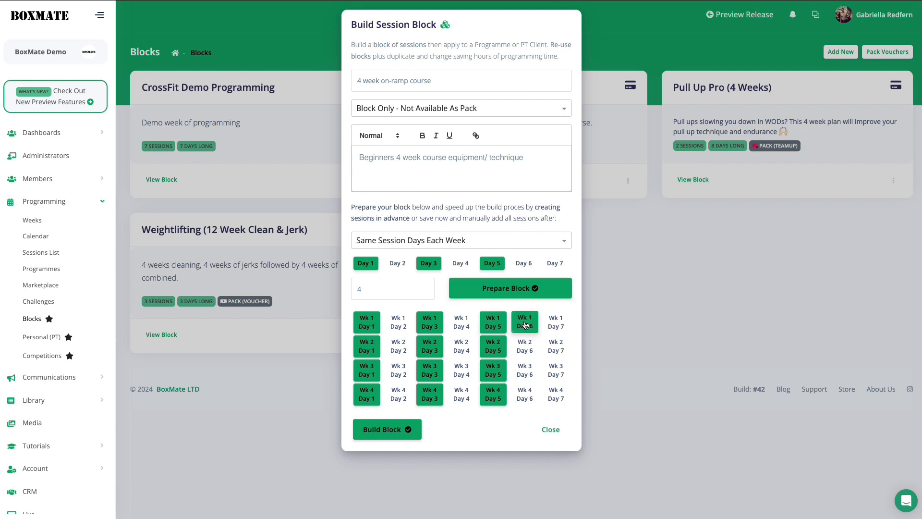
click(404, 430)
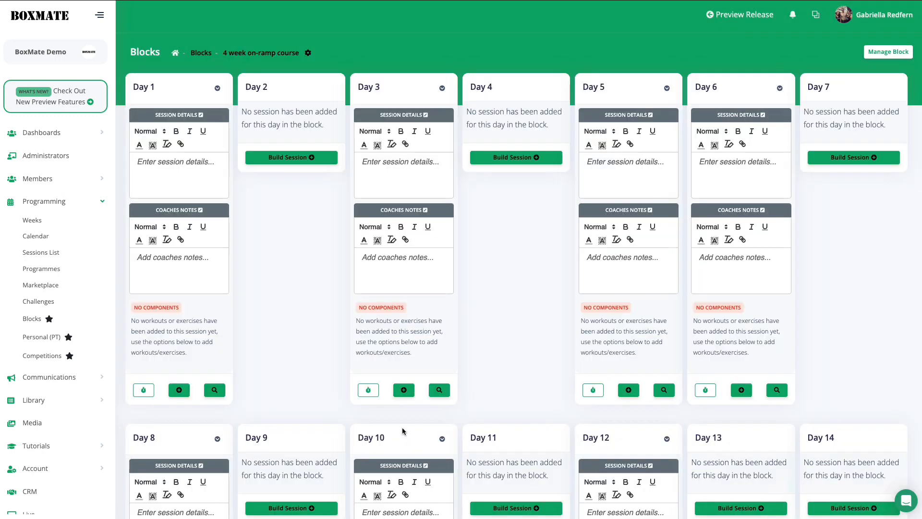
- Look over the days of the new block and switch it to block management
scroll(540, 315, down, 10)
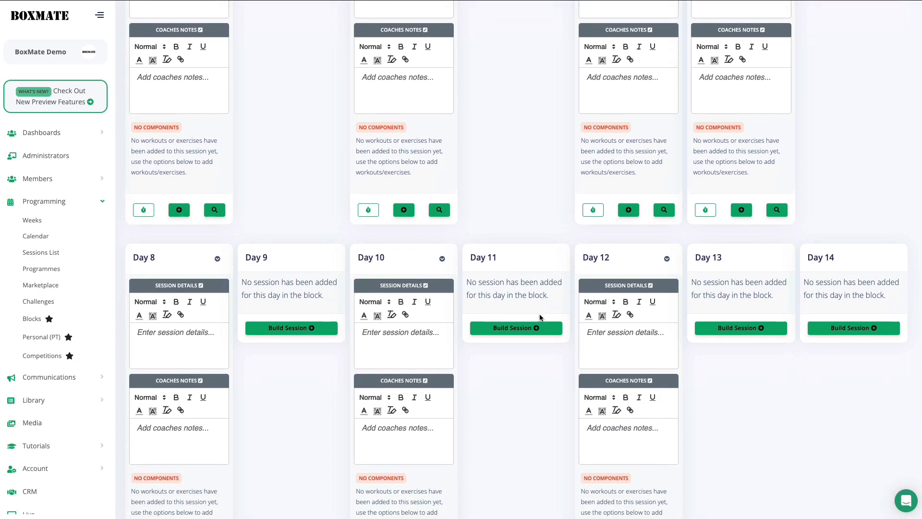
scroll(540, 317, down, 4)
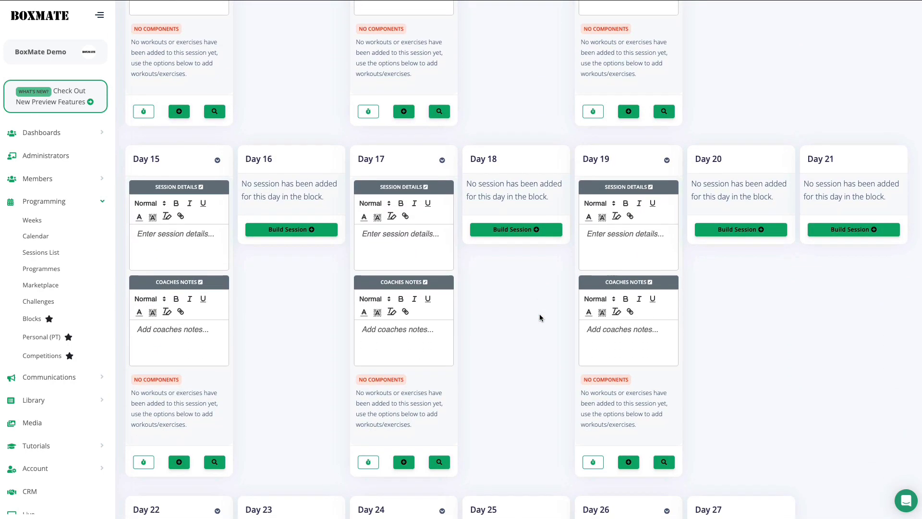
scroll(540, 317, up, 12)
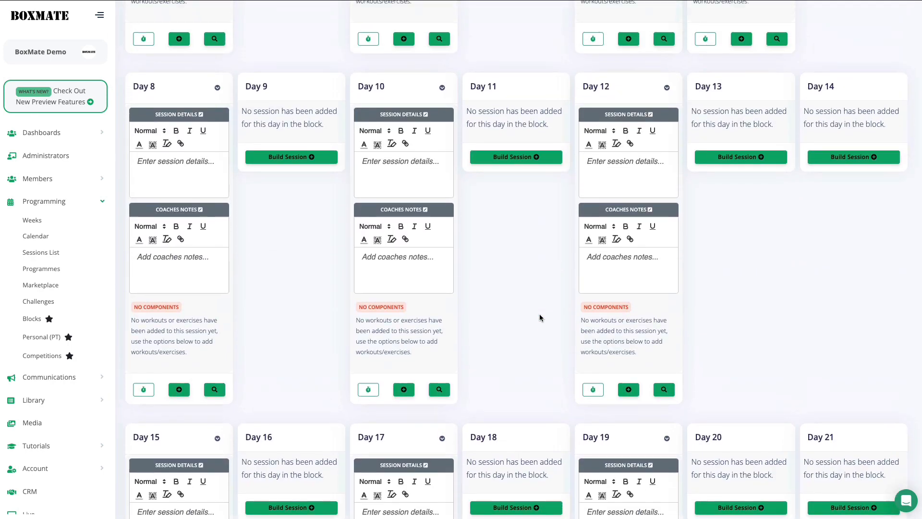
scroll(540, 314, up, 2)
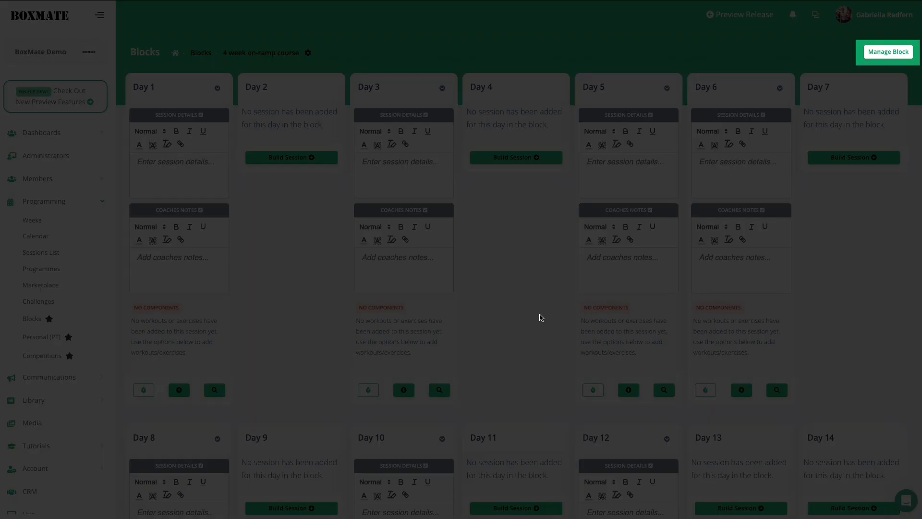
click(888, 57)
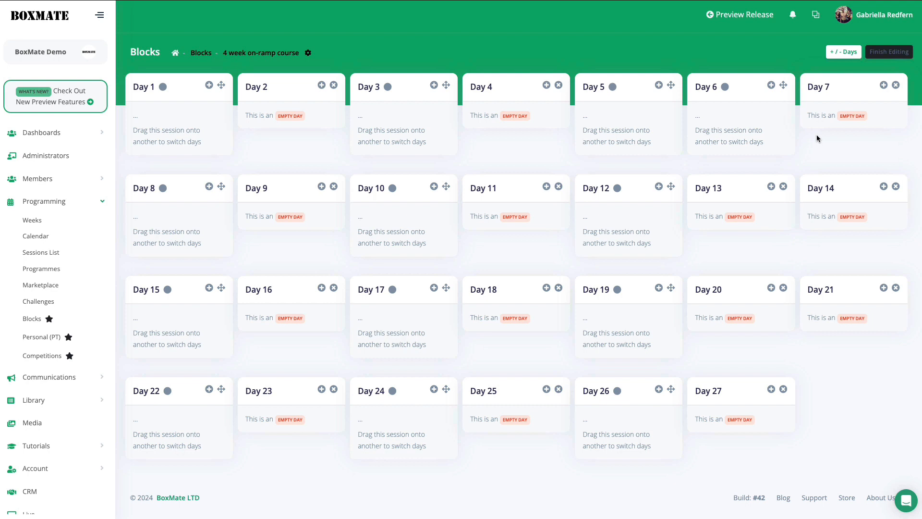
- Insert a blank day after Day 2 and remove that inserted day again
click(321, 86)
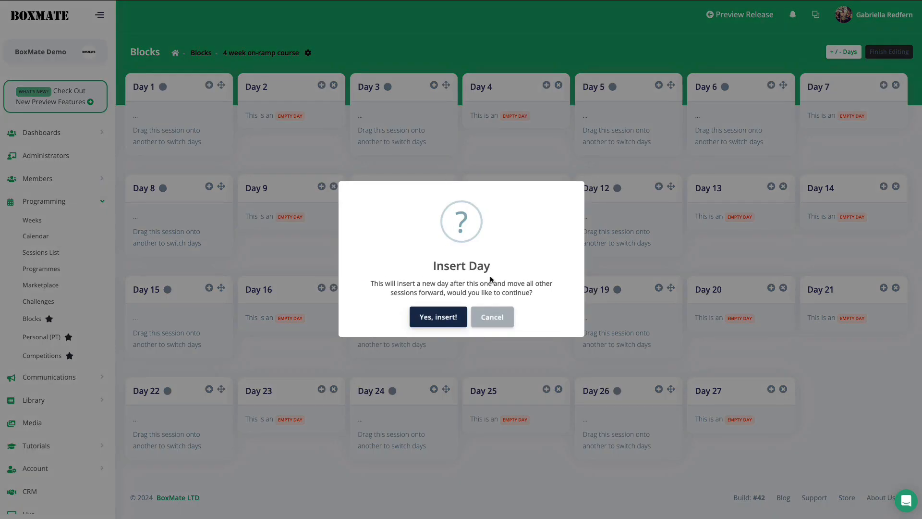
click(435, 316)
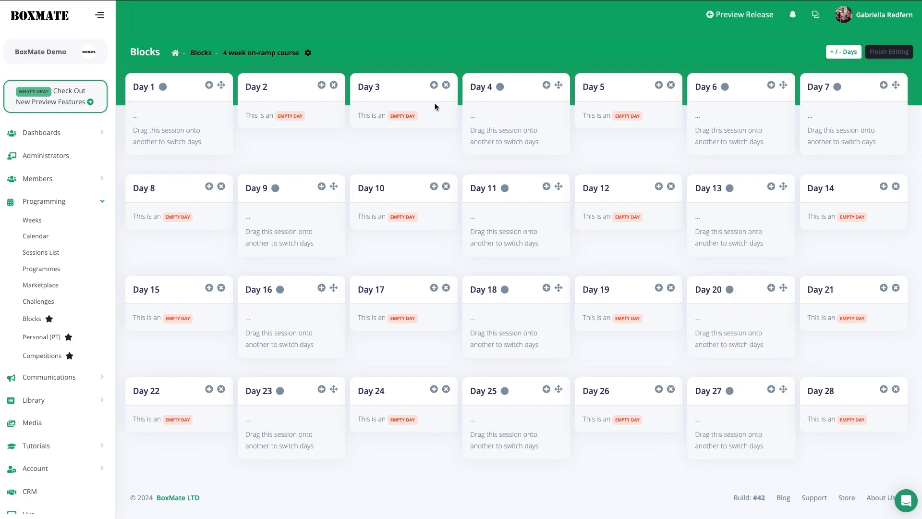
click(447, 86)
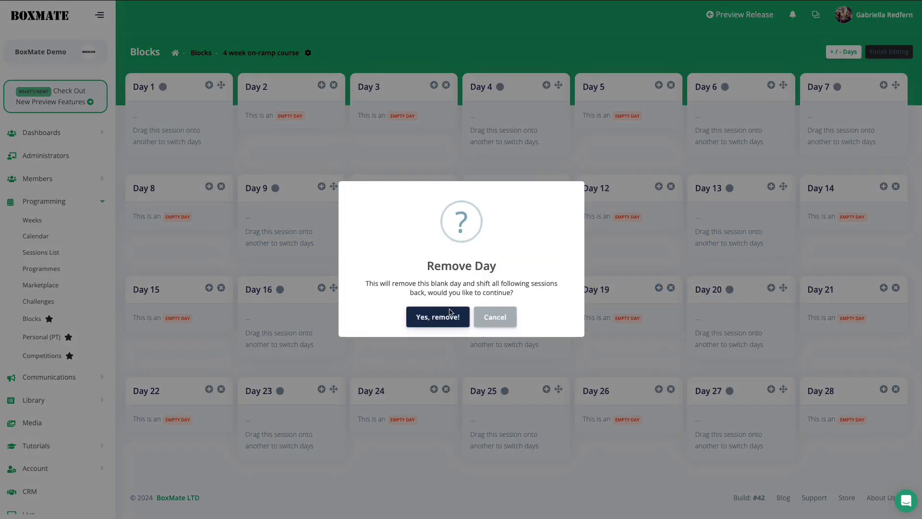
click(439, 315)
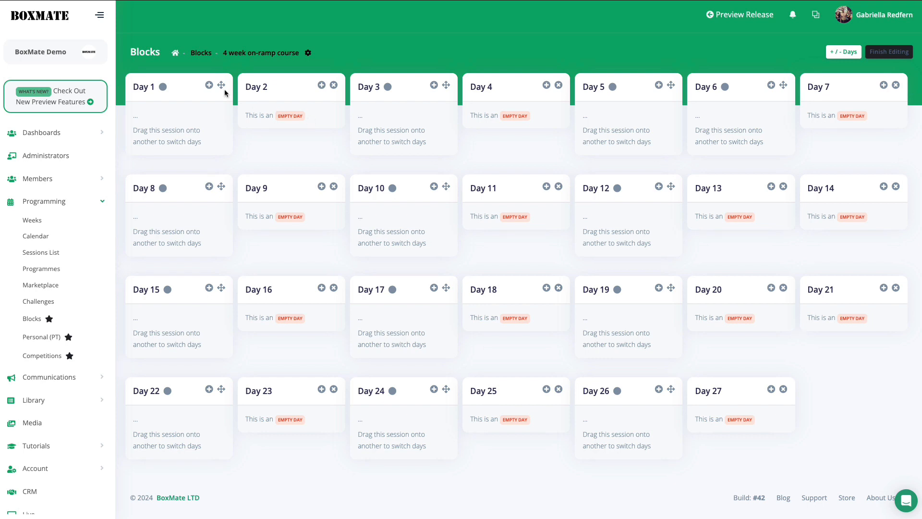
- Move the Day 1 session to Day 9 and add 7 days to the block after Day 14
drag(220, 86, 334, 201)
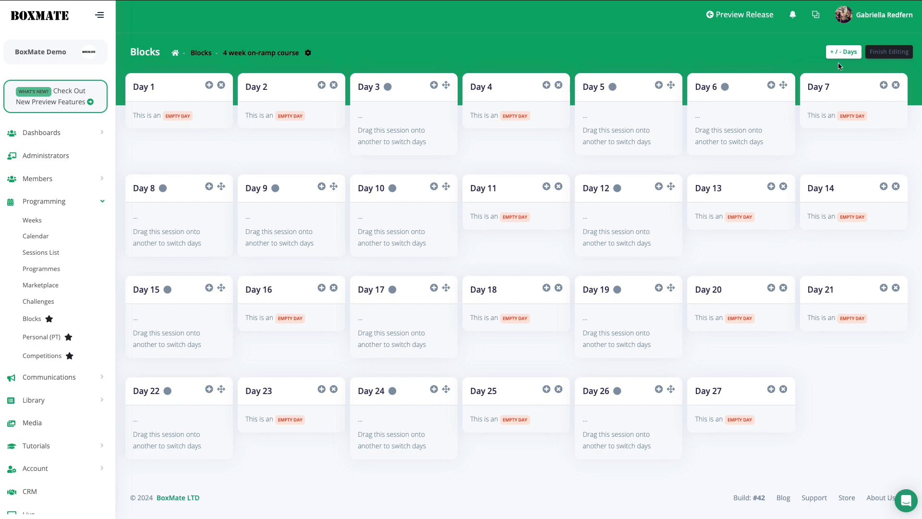
click(841, 57)
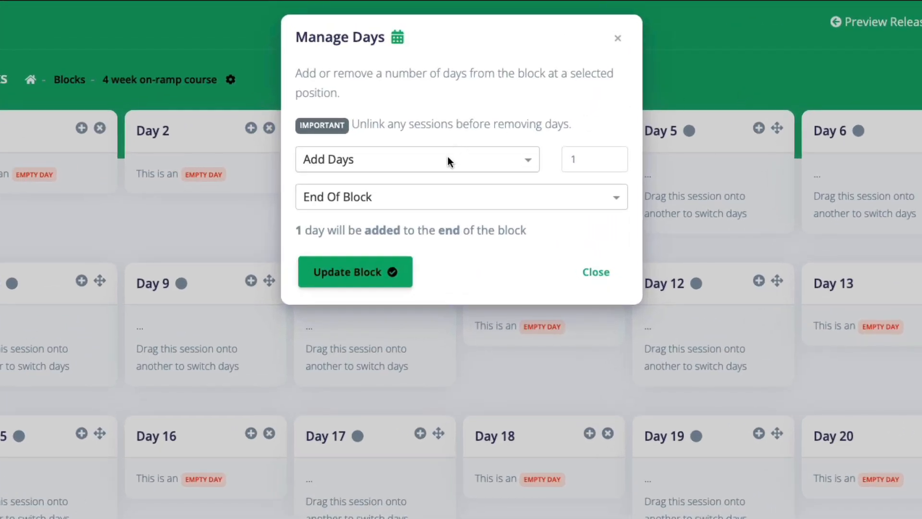
click(449, 161)
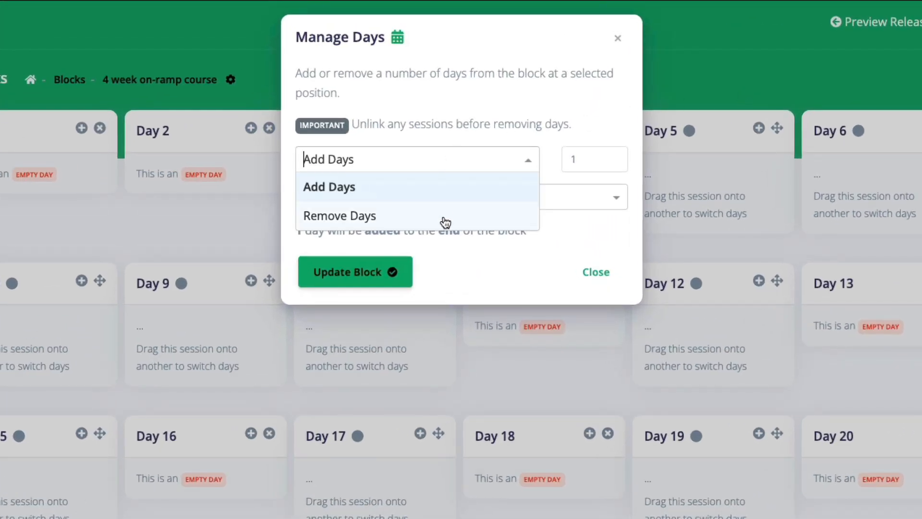
click(430, 193)
click(591, 160)
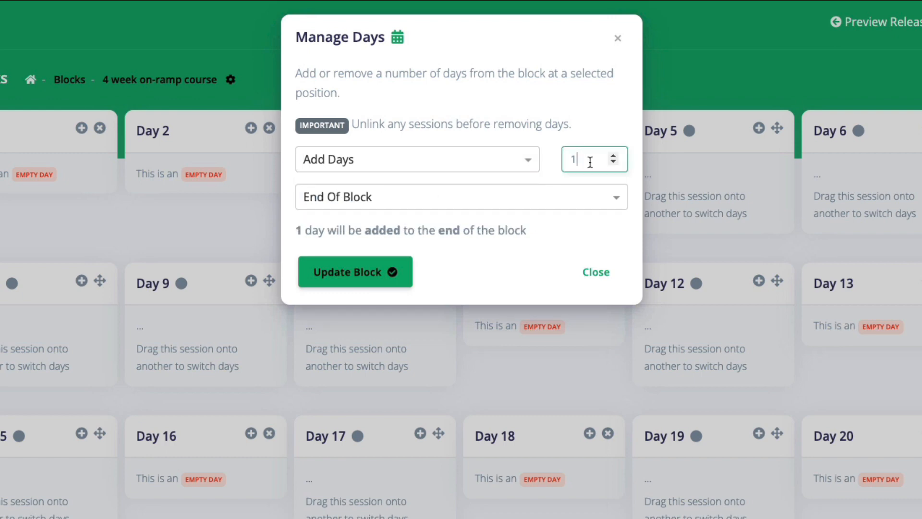
key(BackSpace)
text(7)
click(521, 203)
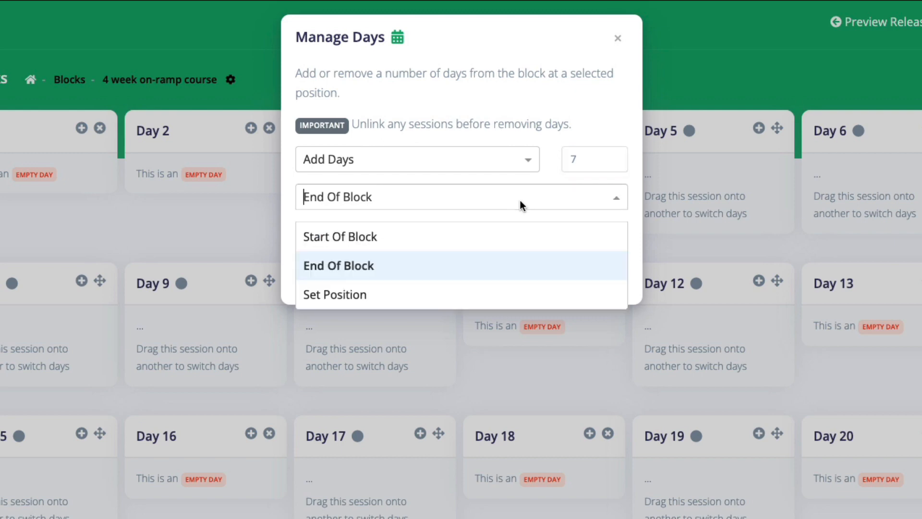
click(419, 295)
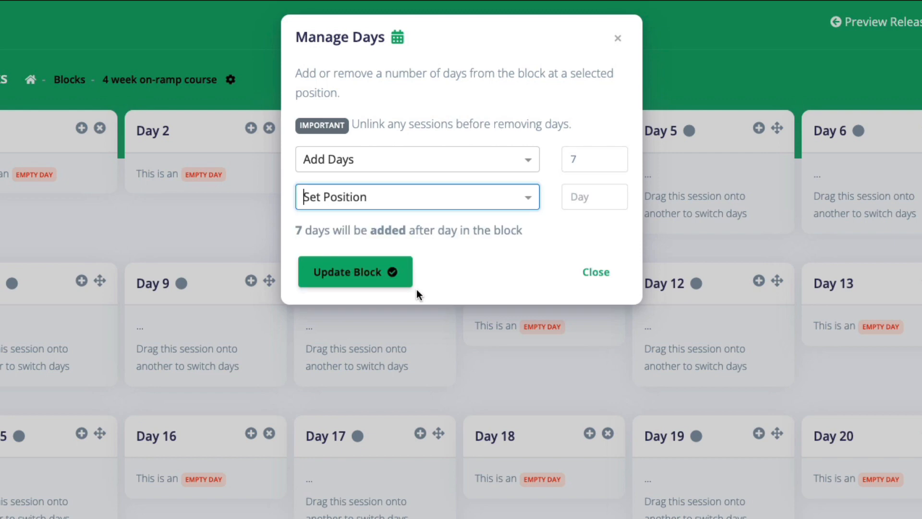
click(586, 202)
text(14)
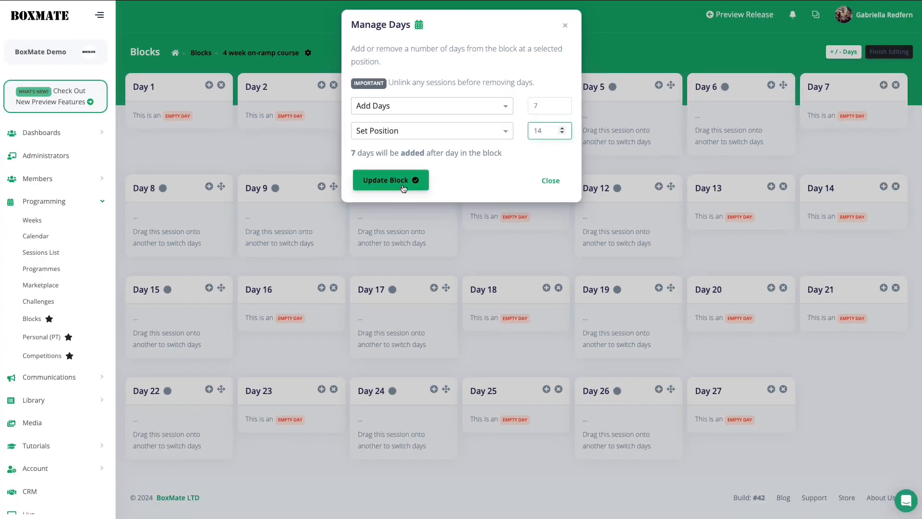
click(365, 274)
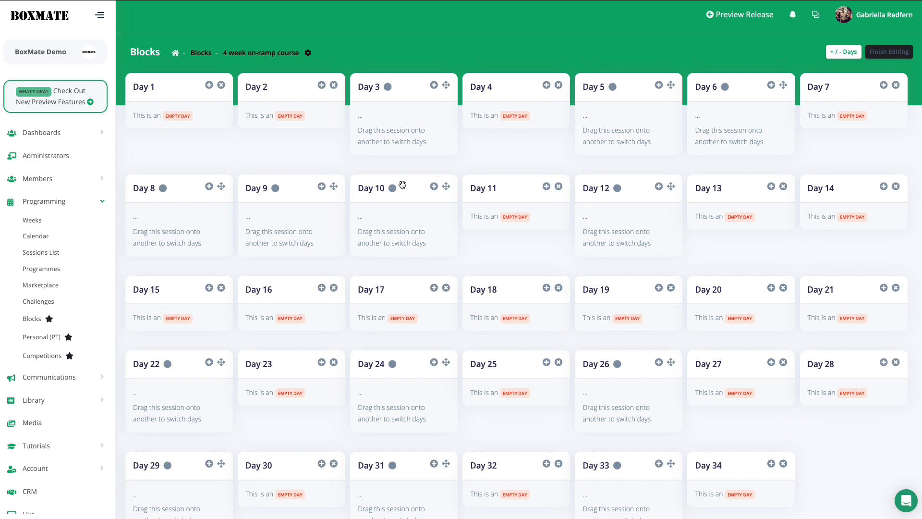
- Finish editing the block's days and return to the list of all blocks
click(889, 54)
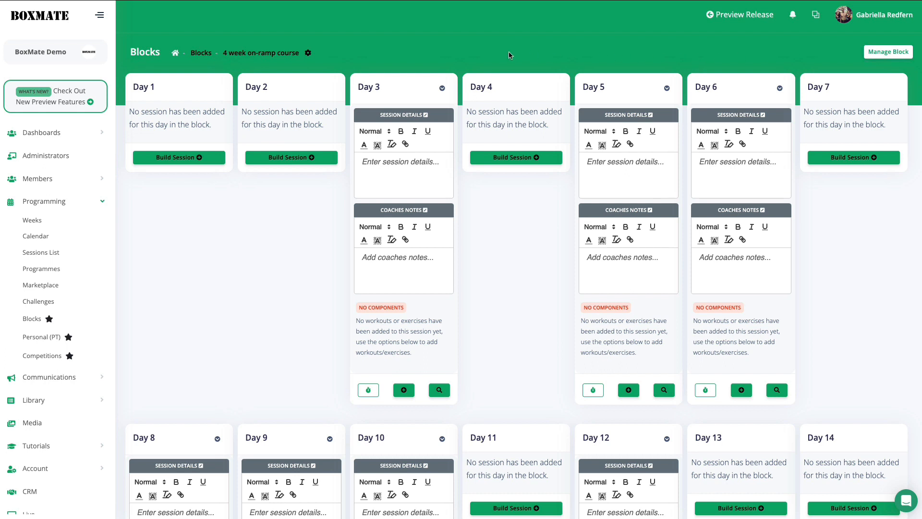
click(198, 56)
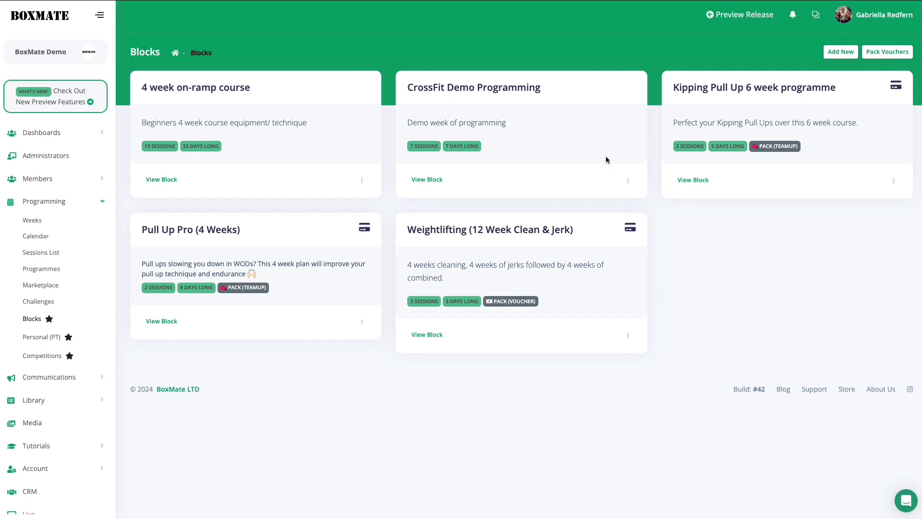
- Start applying the CrossFit Demo Programming block with Gym Programme as the target type, and view the available programmes
click(628, 180)
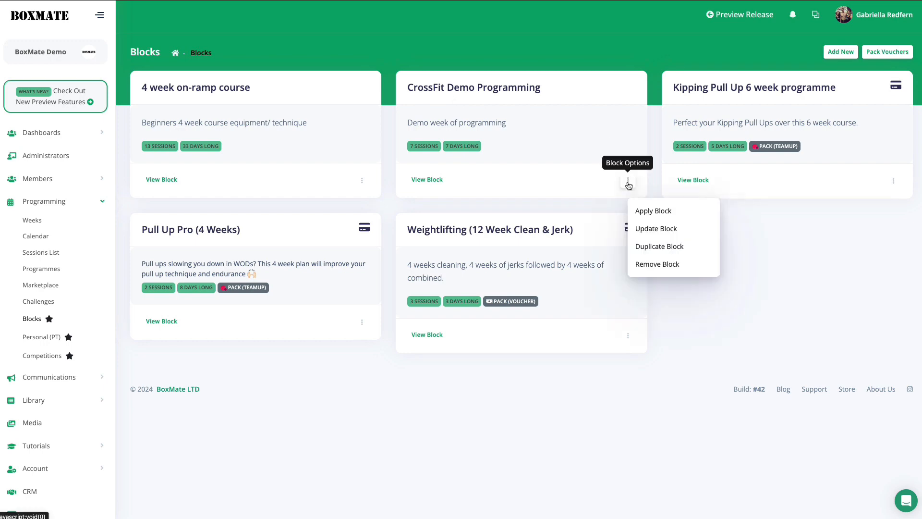
click(654, 212)
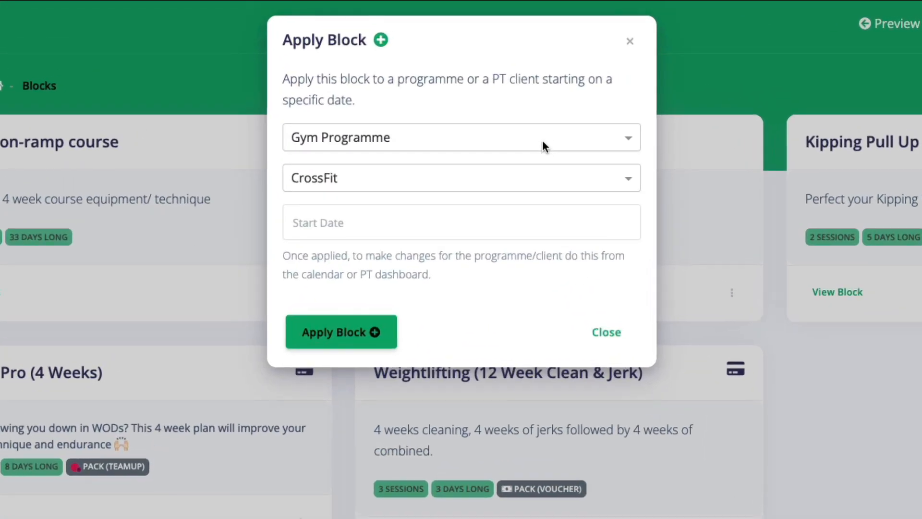
click(543, 140)
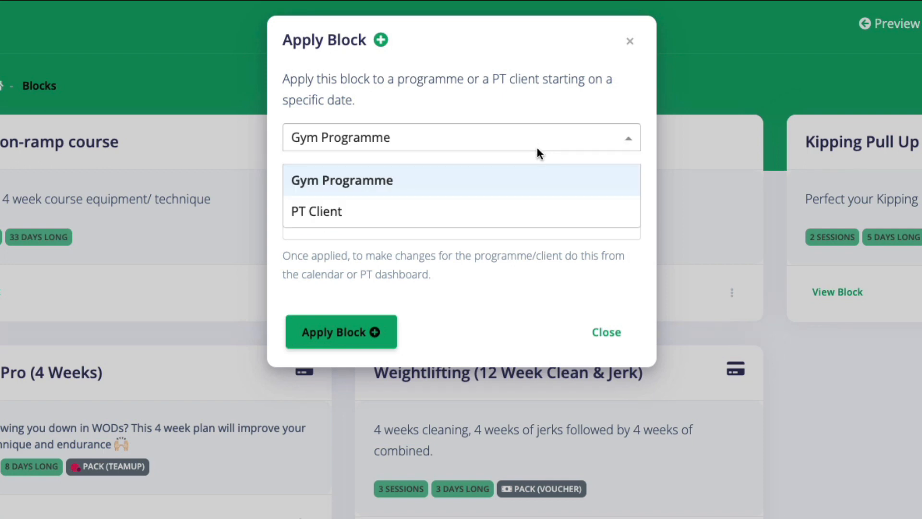
click(527, 178)
click(524, 183)
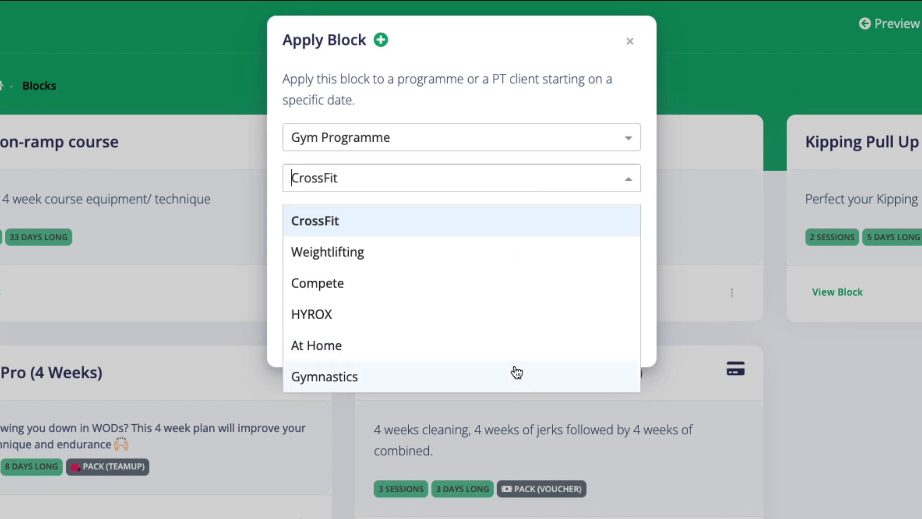
- Switch the target type to PT Client to view the selectable clients, and set it back to Gym Programme
click(497, 140)
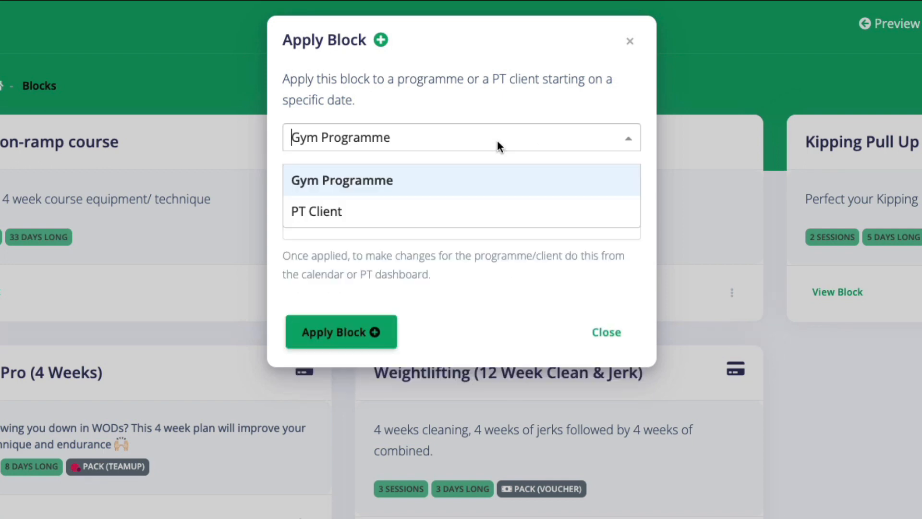
click(473, 210)
click(473, 181)
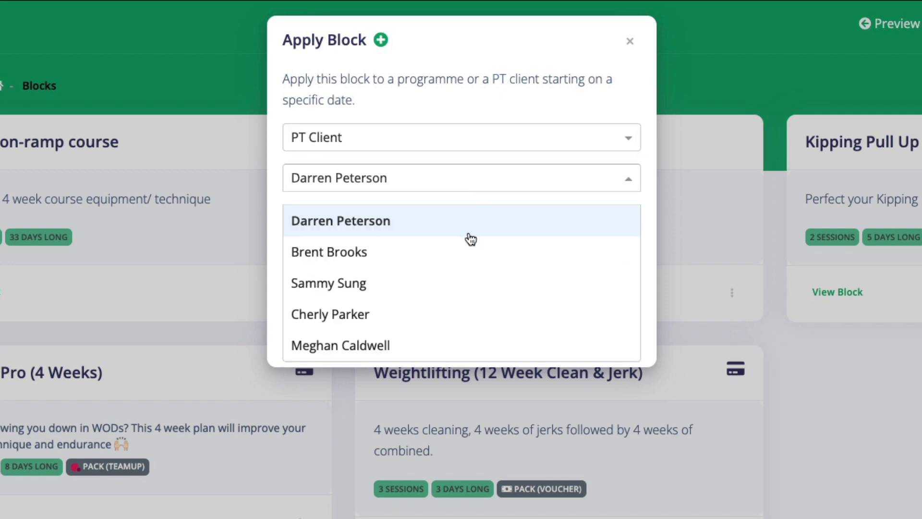
click(458, 146)
click(439, 178)
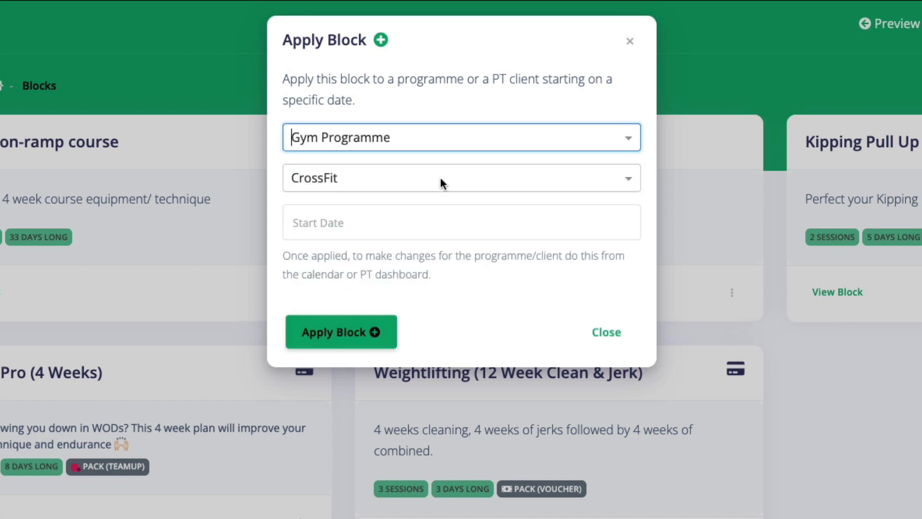
- Apply the block to the CrossFit gym programme with a start date of 2024-02-05
click(450, 226)
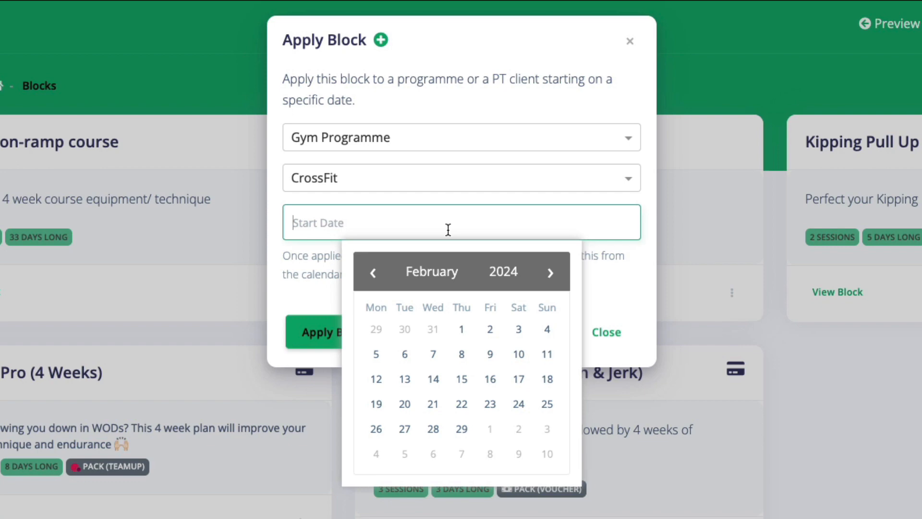
click(377, 354)
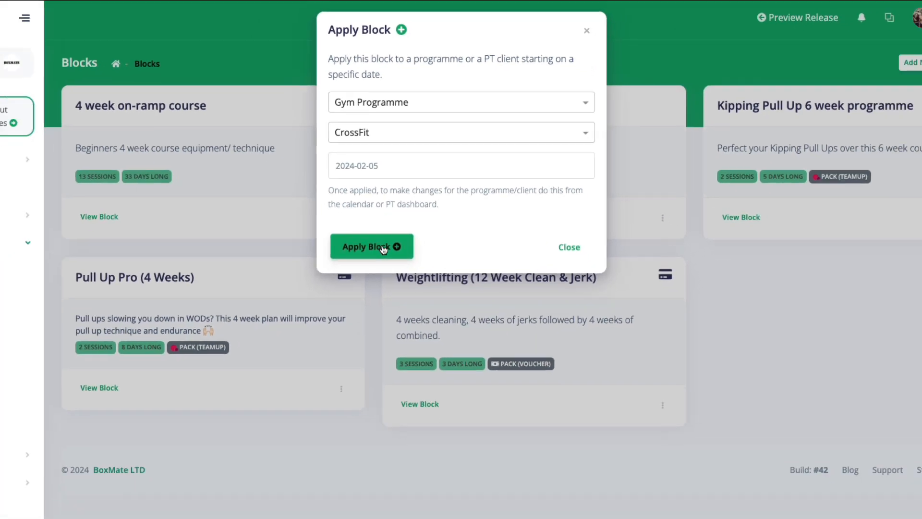
click(357, 335)
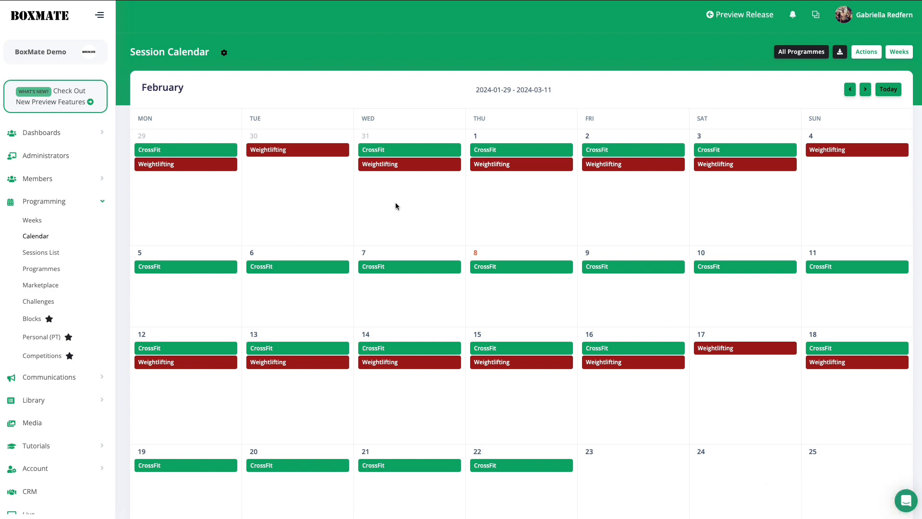
- Examine the CrossFit sessions applied to the week commencing 2024-02-05 in the weekly programming view
click(31, 221)
scroll(564, 227, down, 4)
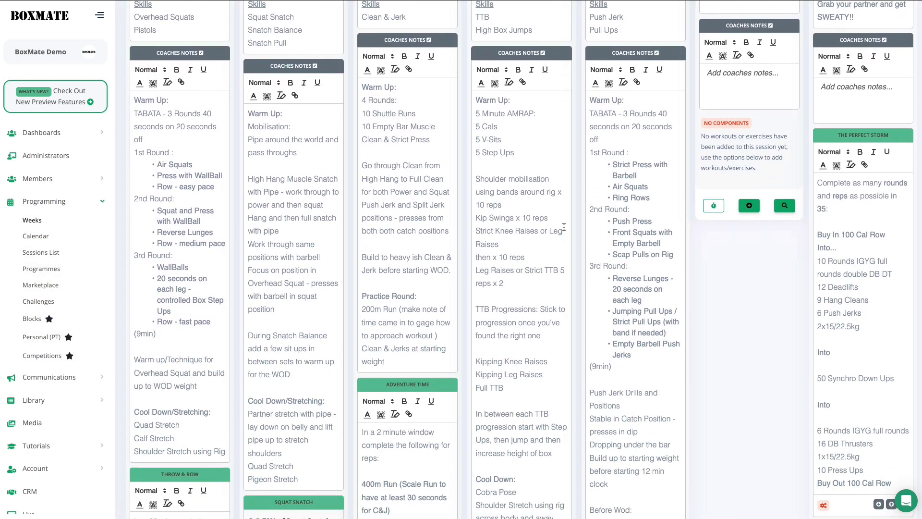
scroll(564, 227, up, 3)
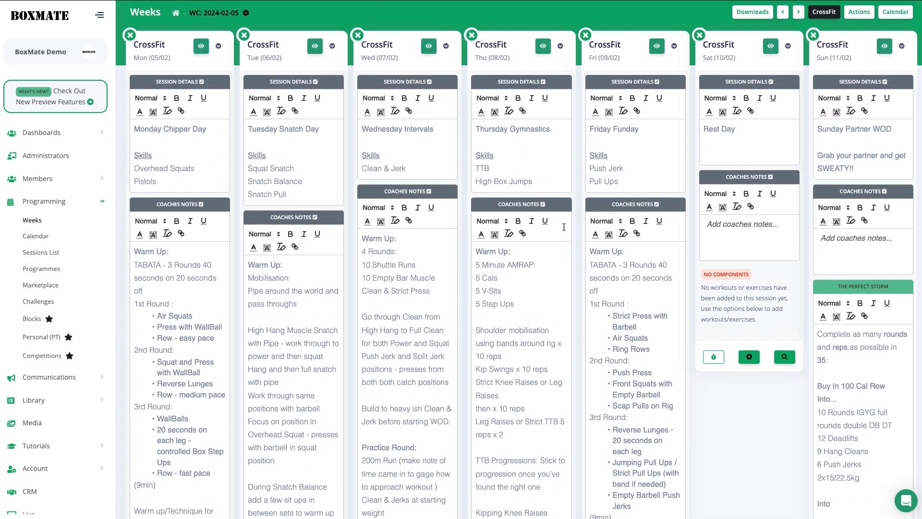
scroll(564, 227, up, 1)
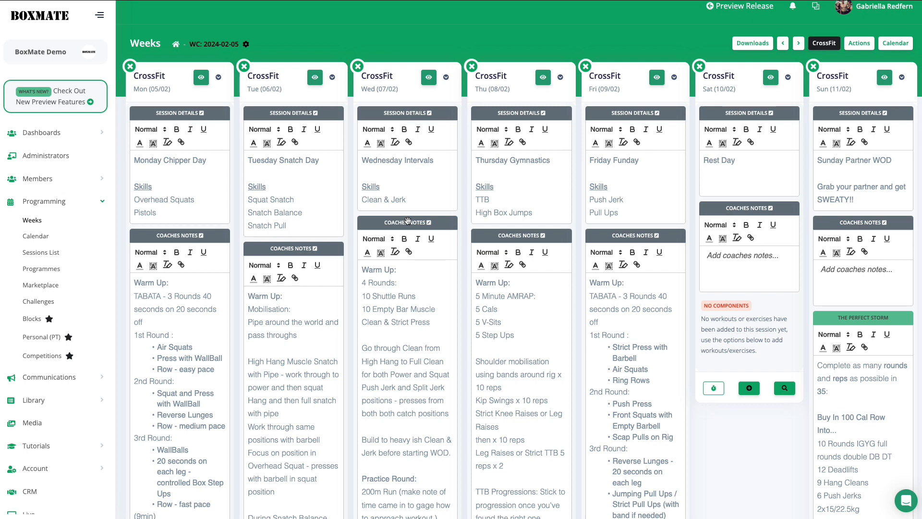
- Return to the blocks list and start a new session block titled "2 week Gymnastics Course"
click(36, 319)
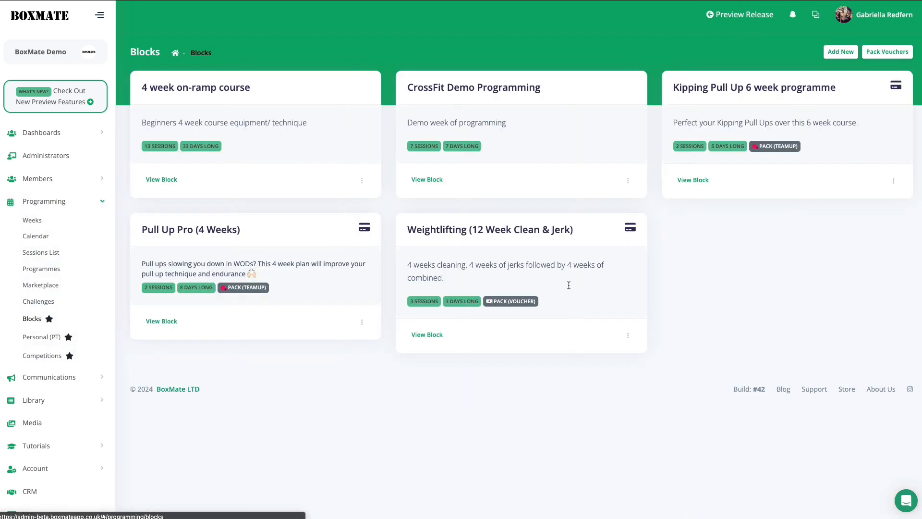
click(840, 52)
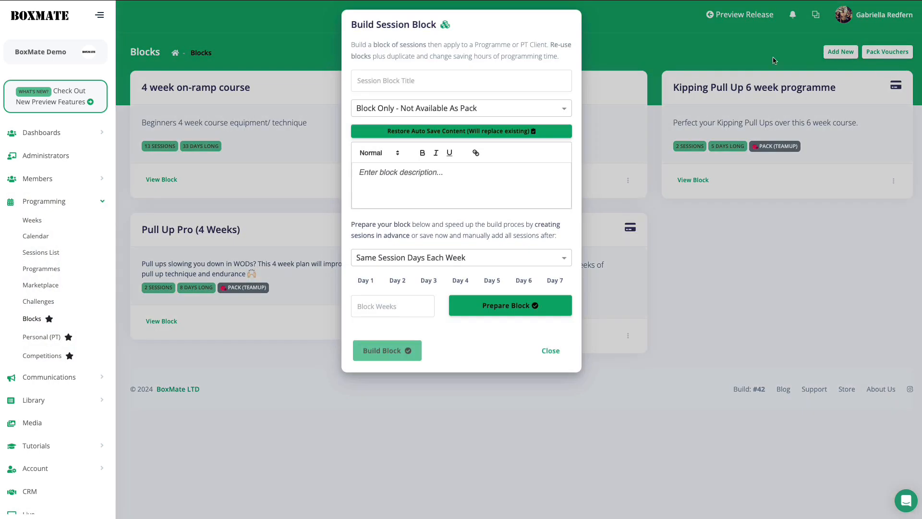
click(494, 82)
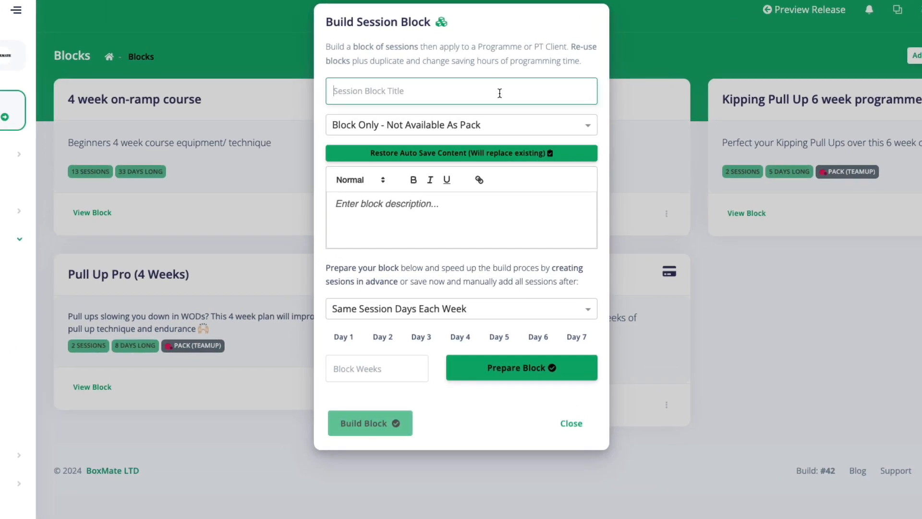
text(2 week Gymnastic)
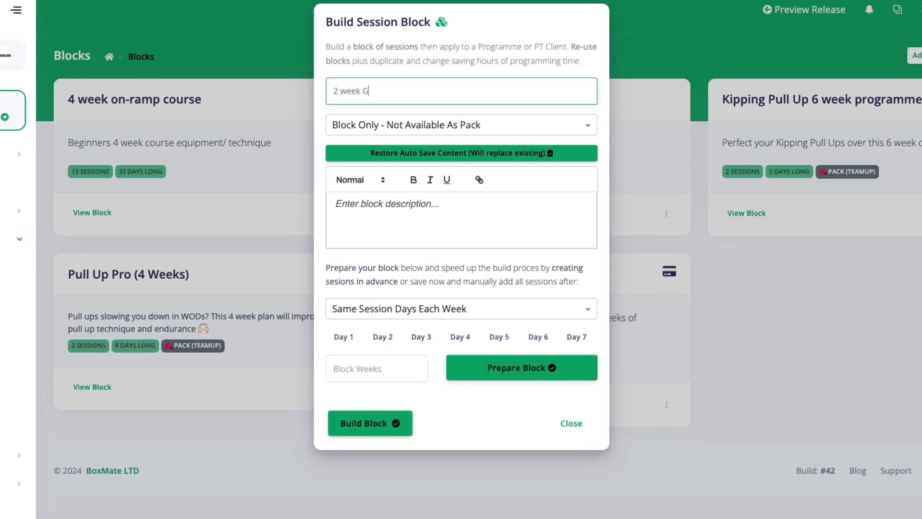
text(s Course)
- Set the block's availability to Pack Available - Requires Membership and add Collaboration Membership CFB as the required membership
click(514, 125)
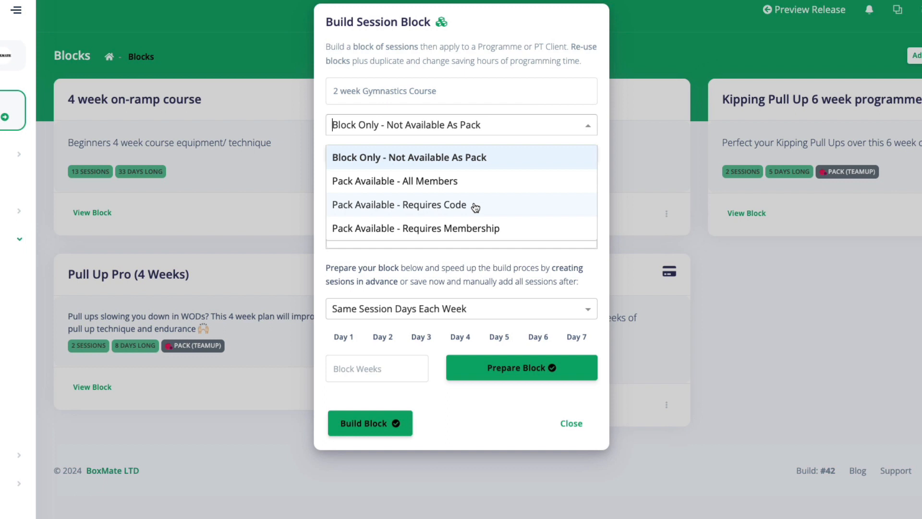
click(496, 235)
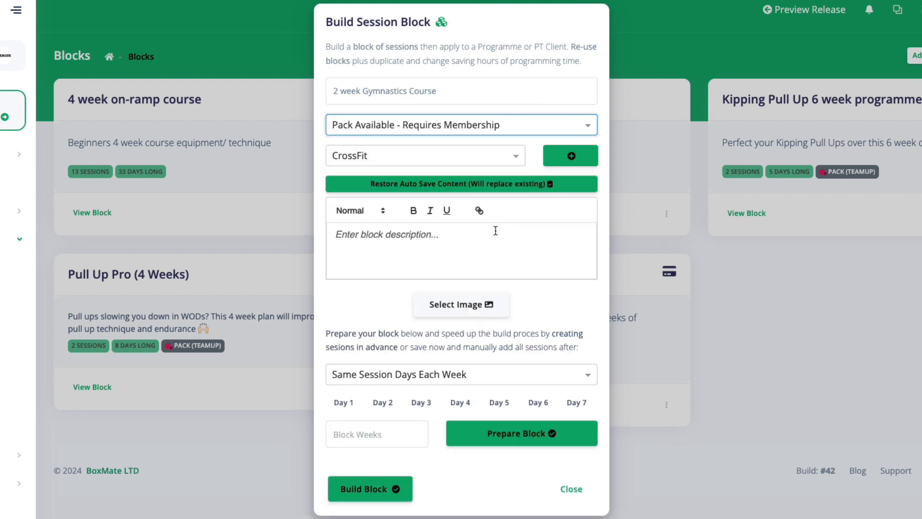
click(483, 155)
scroll(462, 210, down, 6)
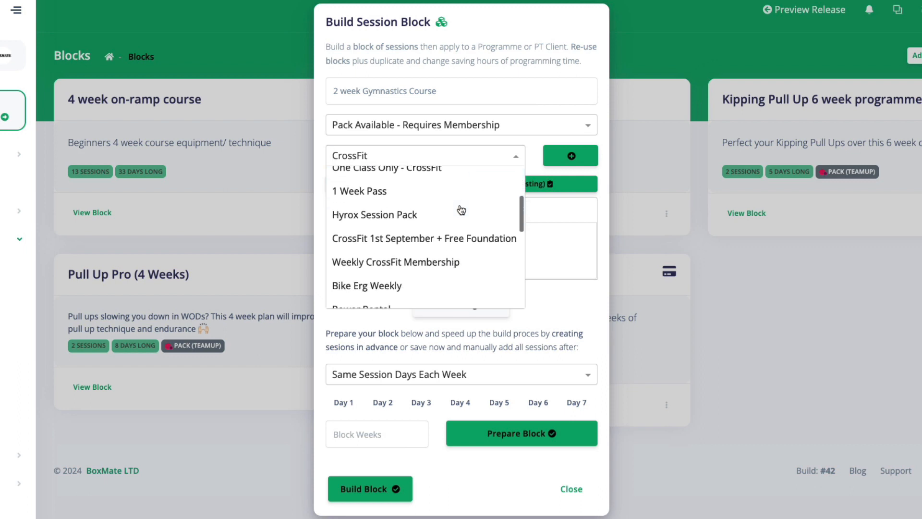
scroll(460, 209, down, 3)
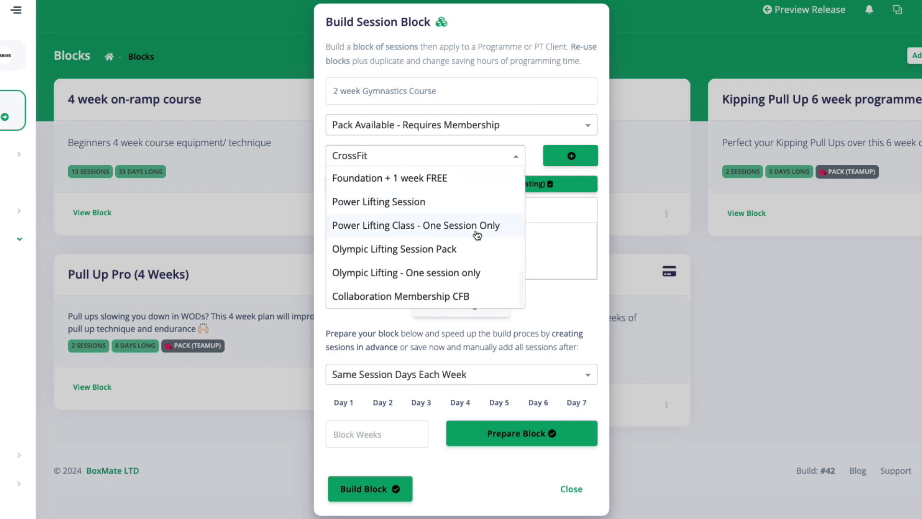
click(470, 295)
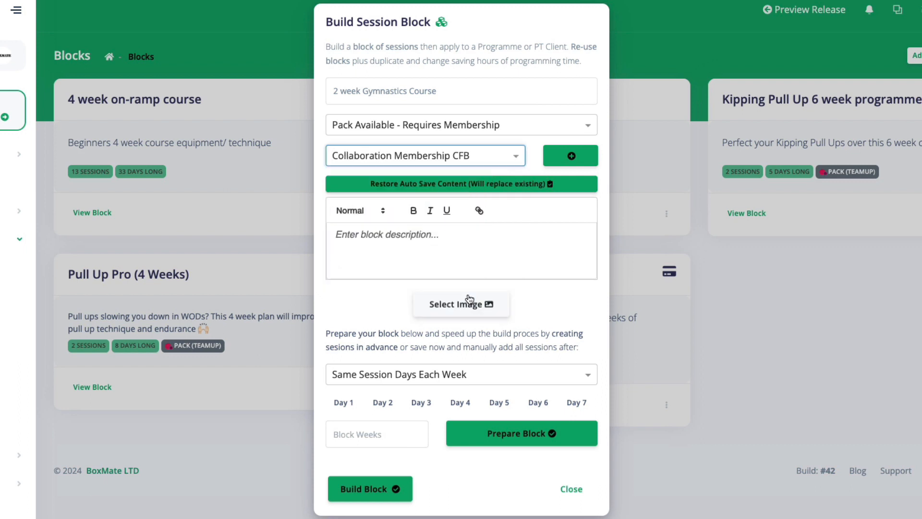
click(570, 156)
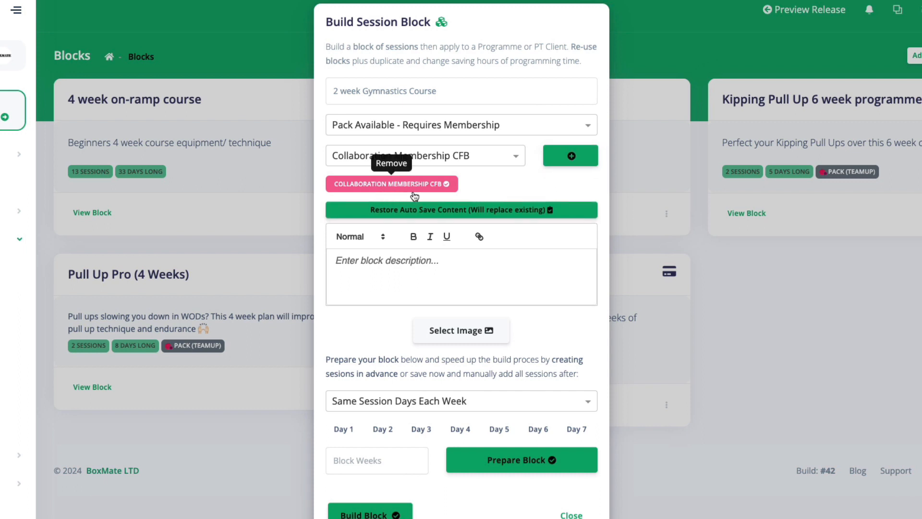
- Enter the description "Perfect your gymnastics techniques on this 2 week course!" and choose the custom CrossFit sign image for the block
click(427, 268)
text(Perfect your gymnastic)
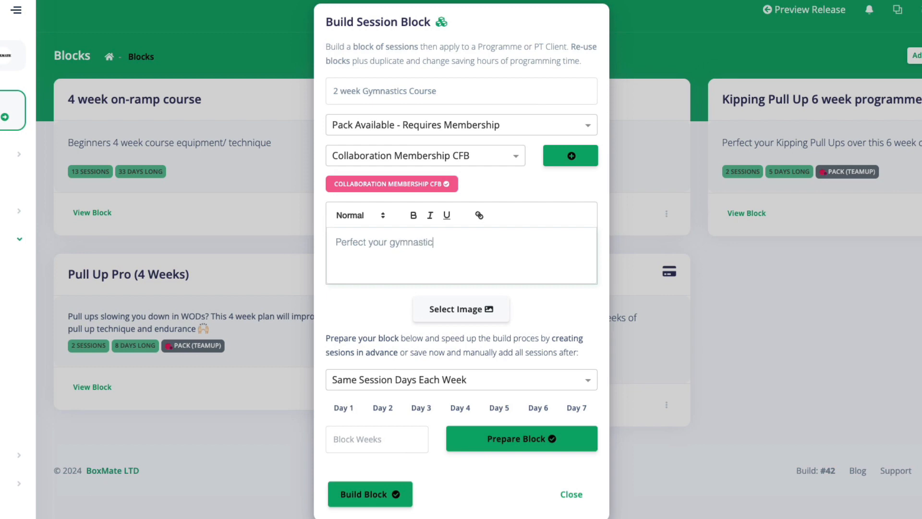
text(s techniques on this 2 week course!)
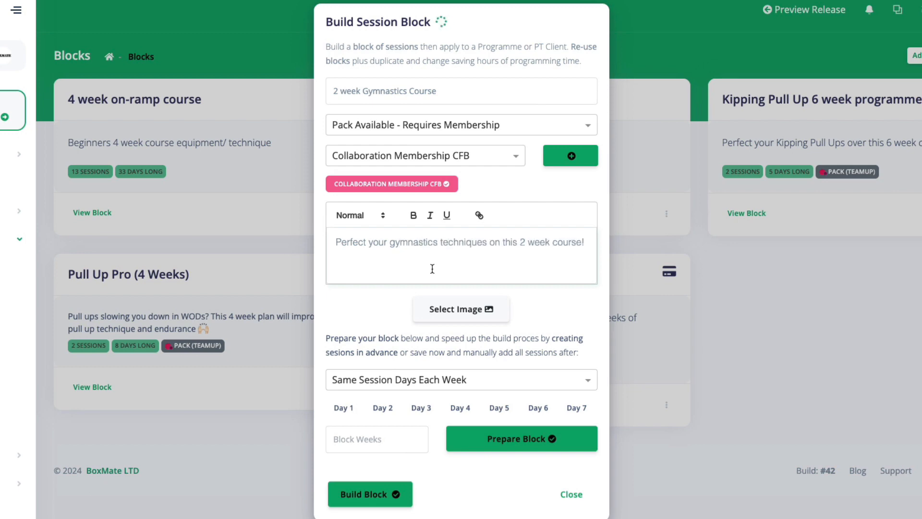
click(484, 310)
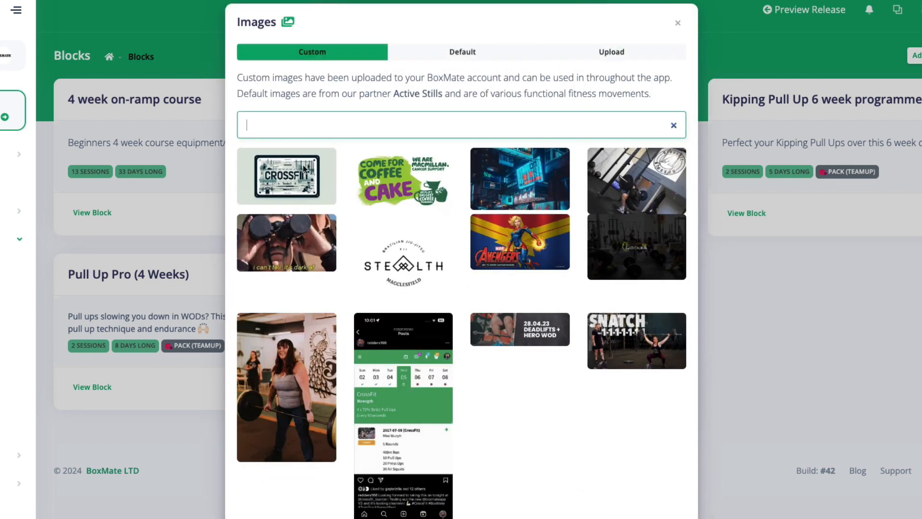
click(288, 176)
- Set the block to Session Days Different Each Week with 2 block weeks and prepare its days
scroll(566, 316, down, 1)
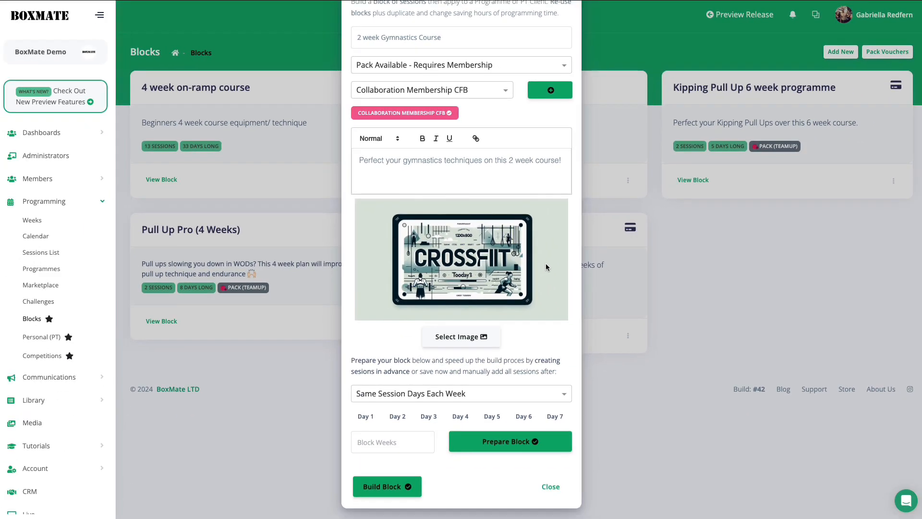
click(409, 397)
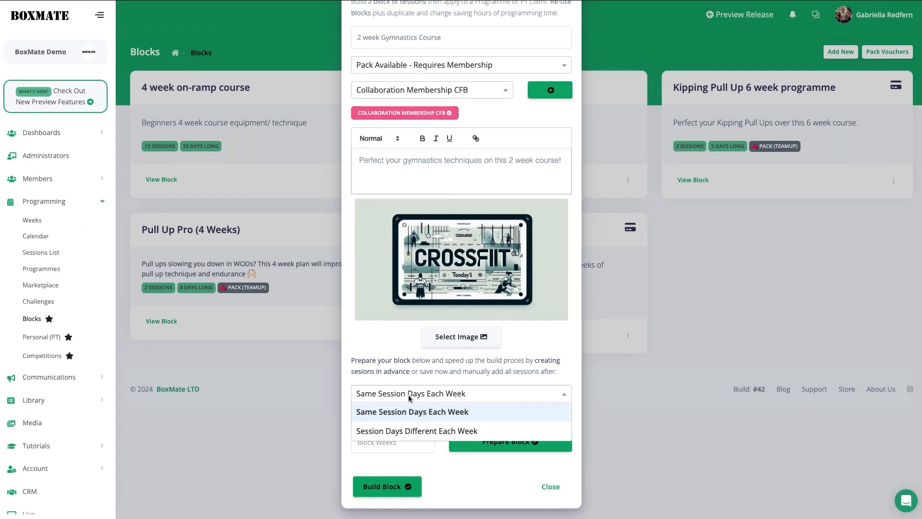
click(431, 430)
click(410, 439)
text(2)
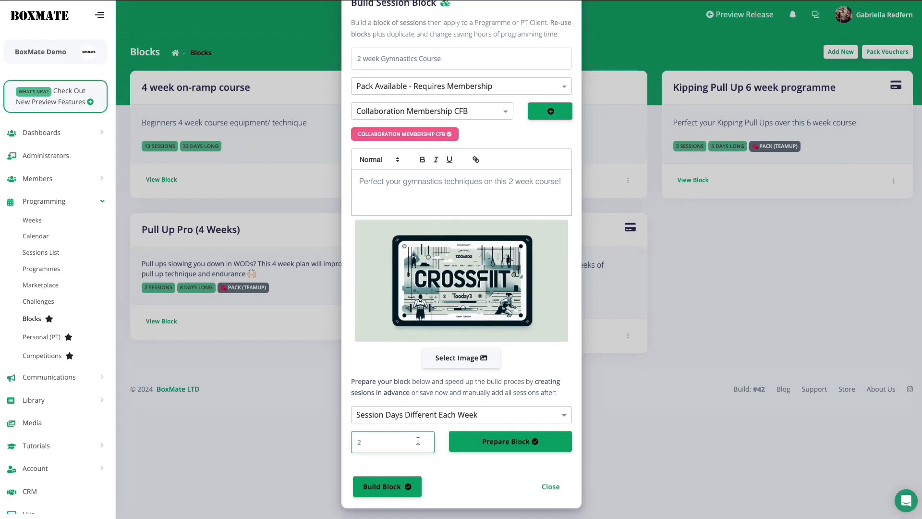
click(521, 446)
scroll(521, 446, down, 1)
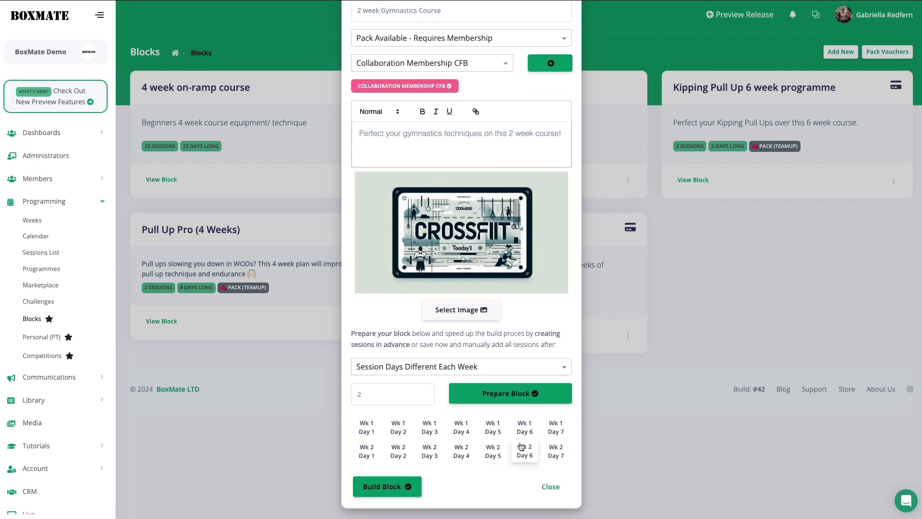
- Select days 1, 3, 4 and 6 in week 1 and days 2, 4, 5 and 7 in week 2, and build the block
click(367, 427)
click(430, 427)
click(461, 430)
click(525, 427)
click(398, 451)
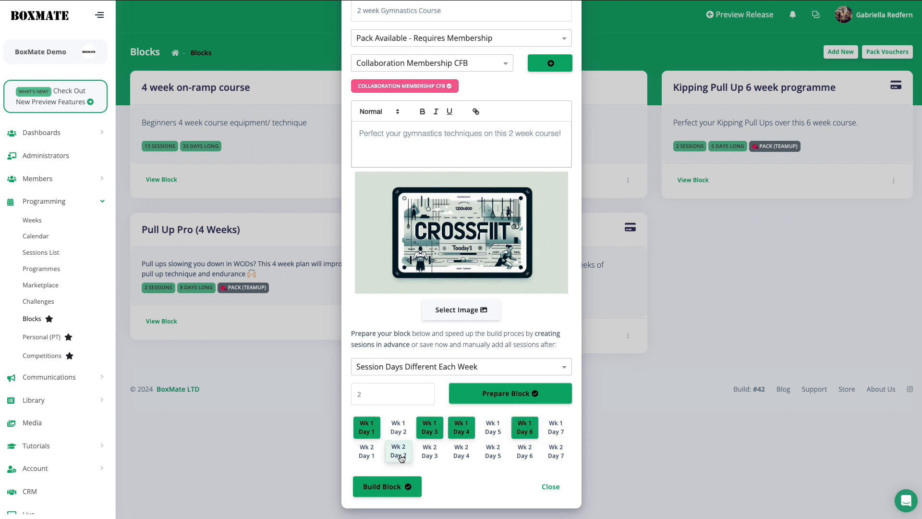
click(462, 451)
click(493, 454)
click(556, 452)
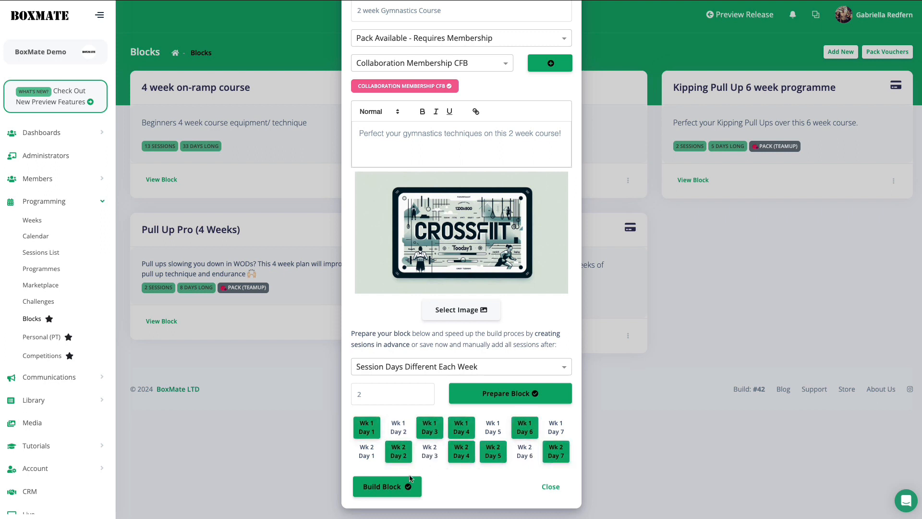
click(406, 486)
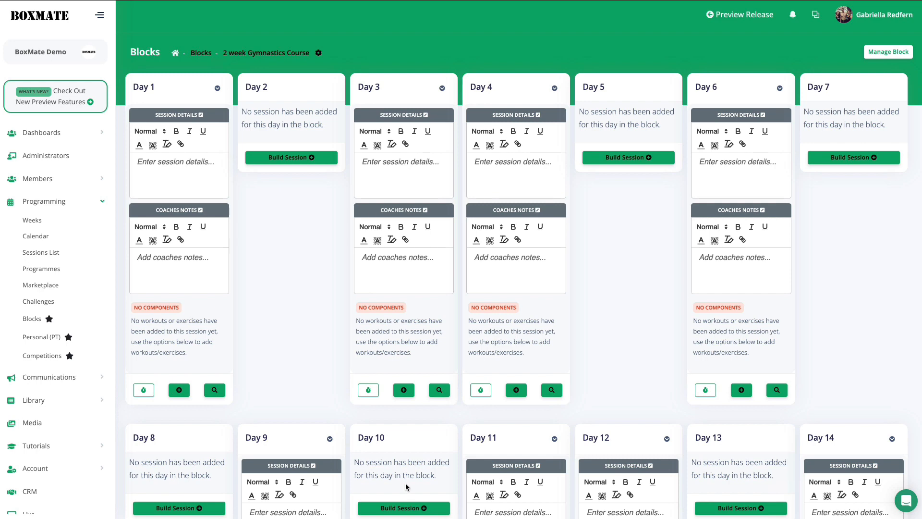
- Start a new pack voucher for the Weightlifting (12 Week Clean & Jerk) session block
click(204, 55)
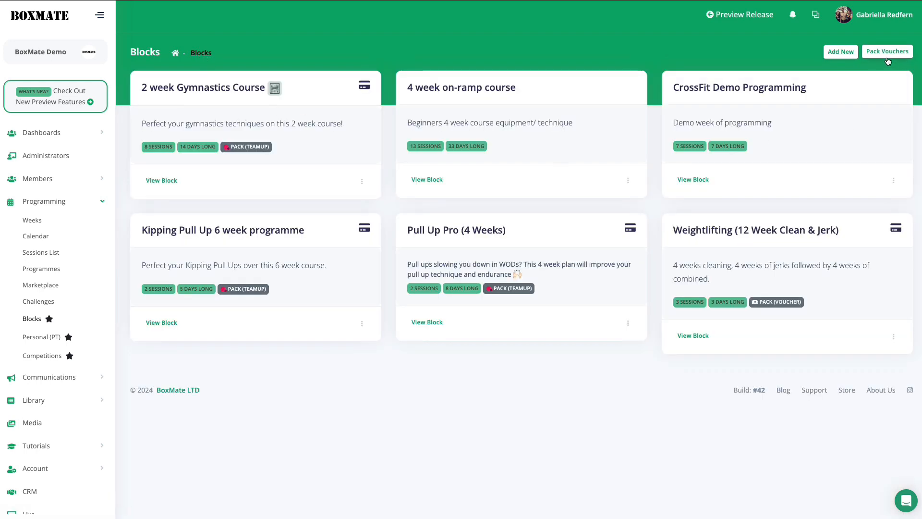
click(887, 52)
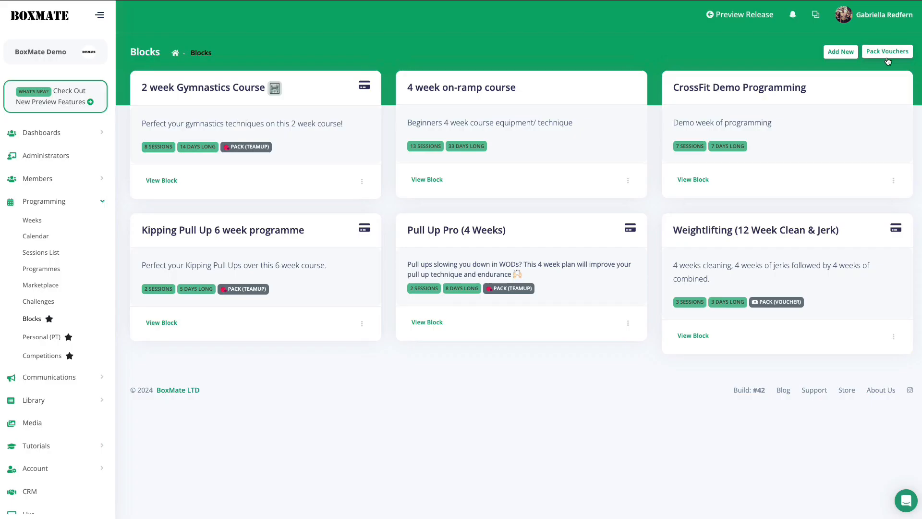
click(887, 52)
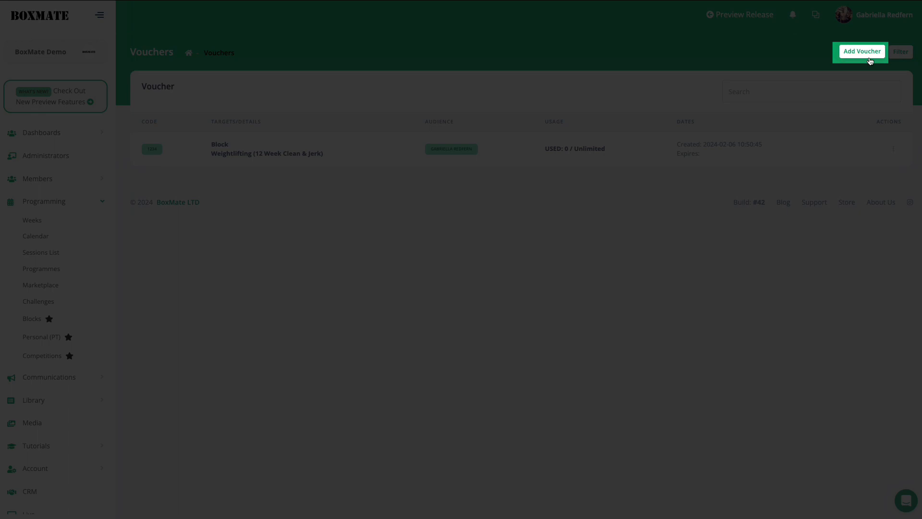
click(871, 60)
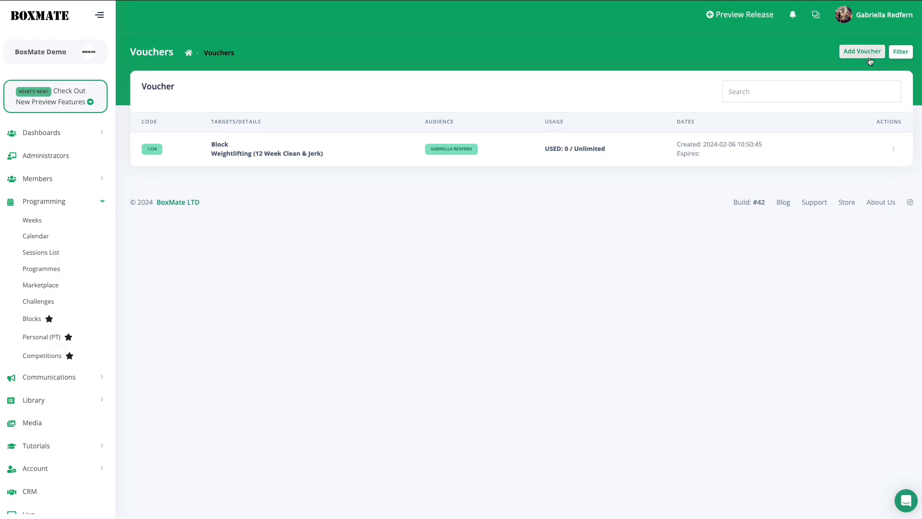
click(463, 77)
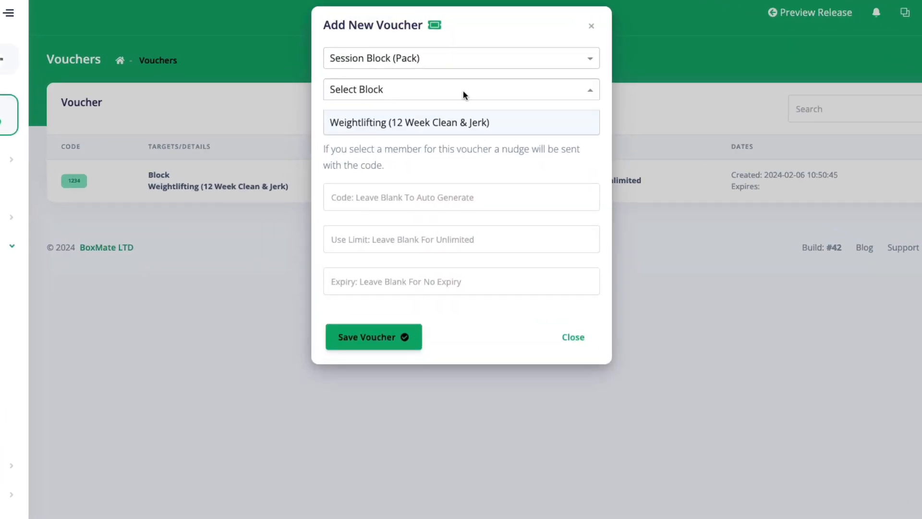
click(444, 126)
- Assign the voucher to a member, set its use limit to 1, and save it with an automatically generated code
click(443, 125)
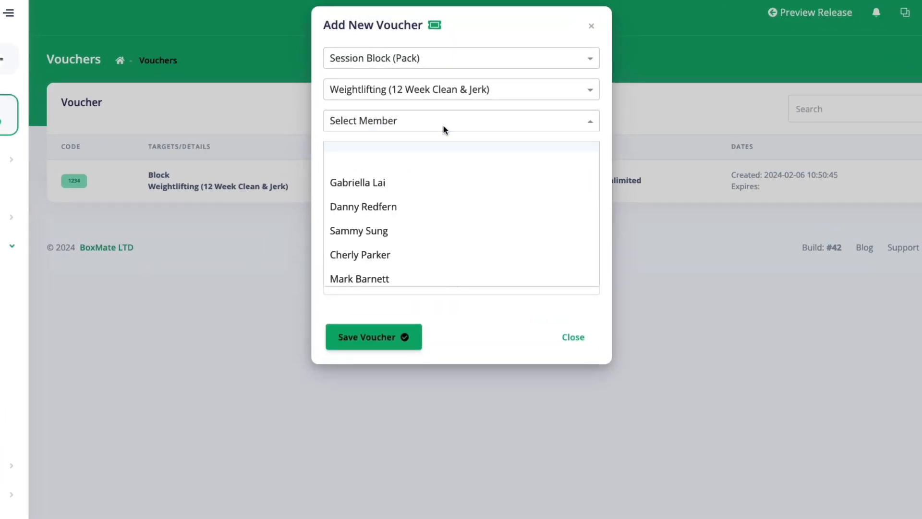
scroll(433, 200, down, 10)
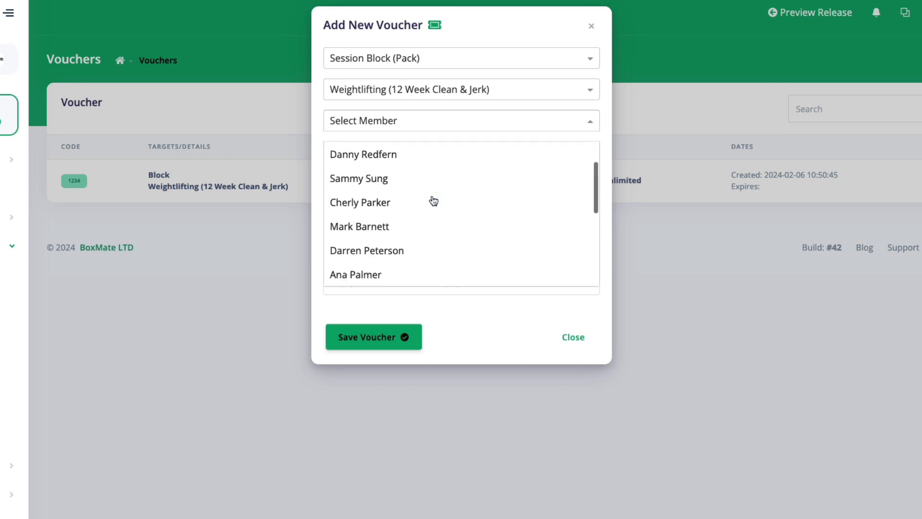
click(422, 270)
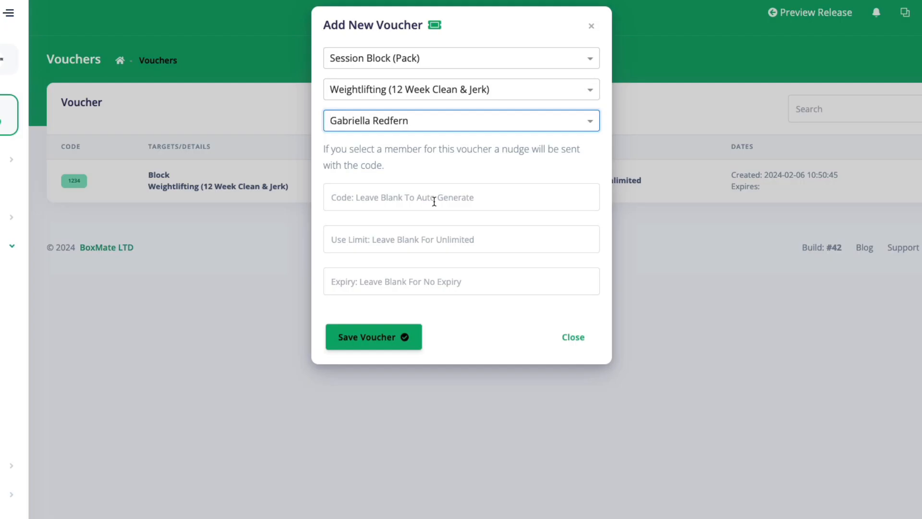
click(457, 239)
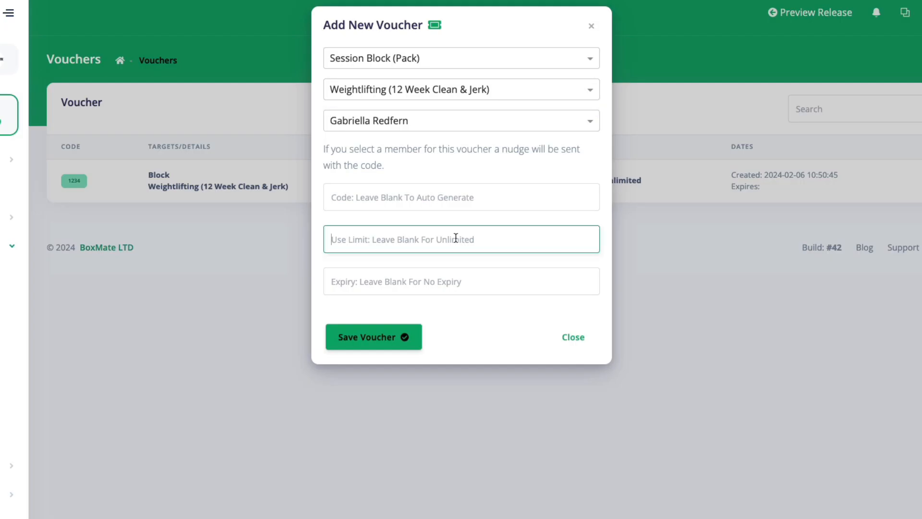
text(1)
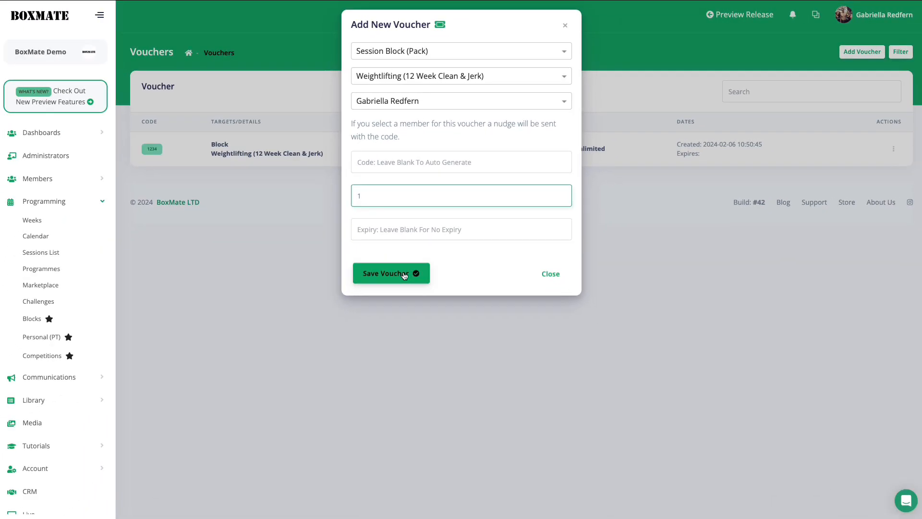
click(405, 275)
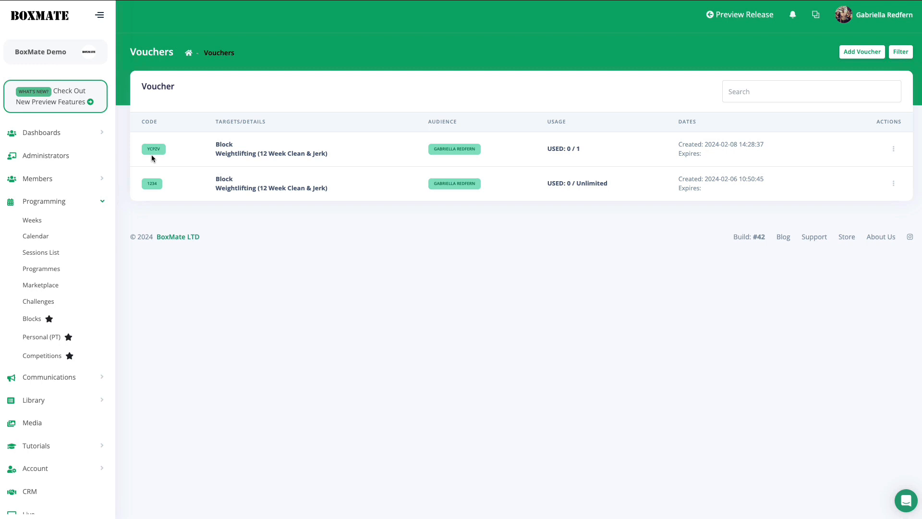
- Return to the blocks list, look at the update settings of the 2 week Gymnastics Course block, and close them
click(48, 319)
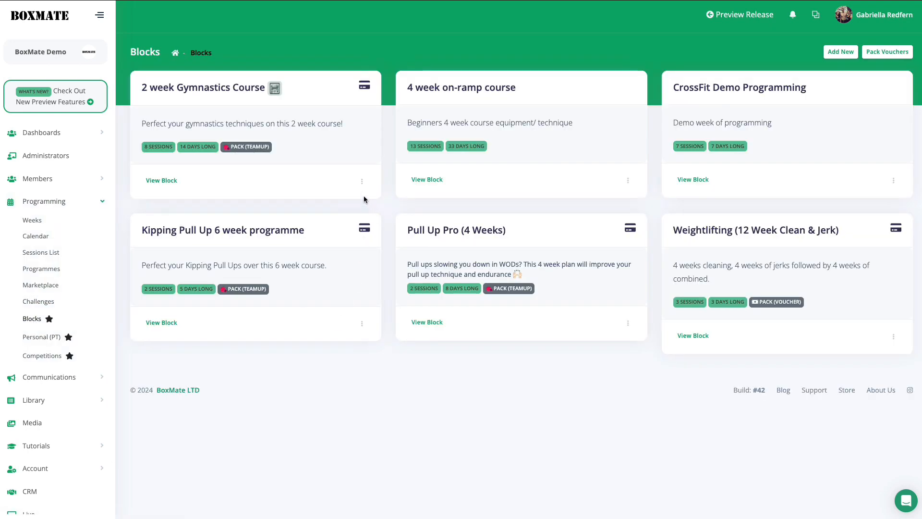
click(362, 181)
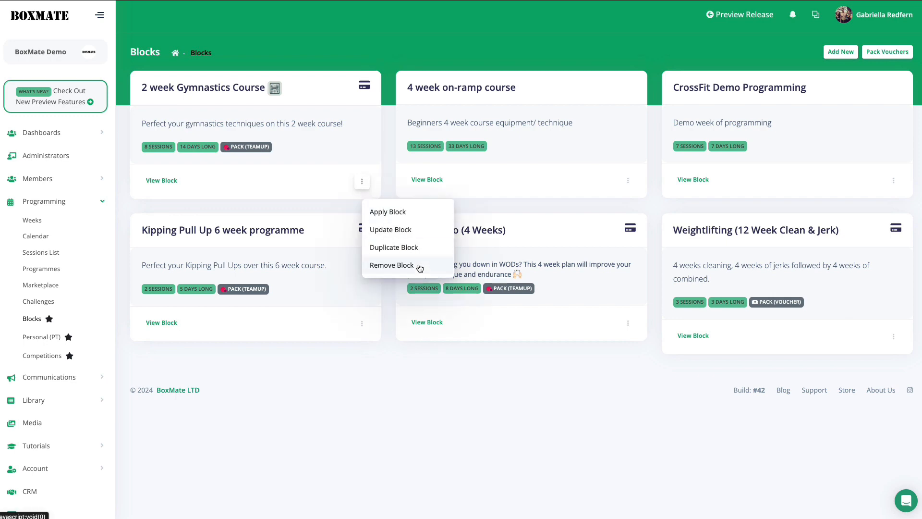
click(420, 233)
click(551, 380)
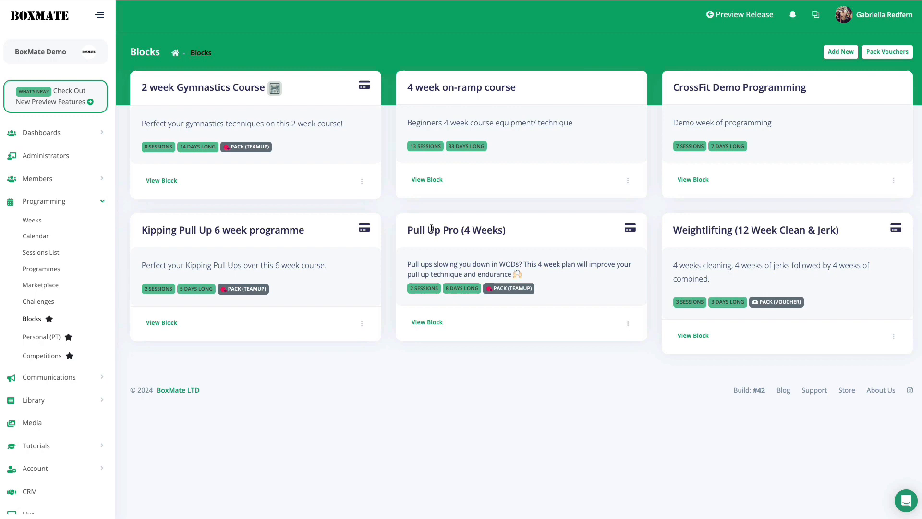
- Review the workout options for duplicating the 2 week Gymnastics Course block and close them without duplicating
click(361, 184)
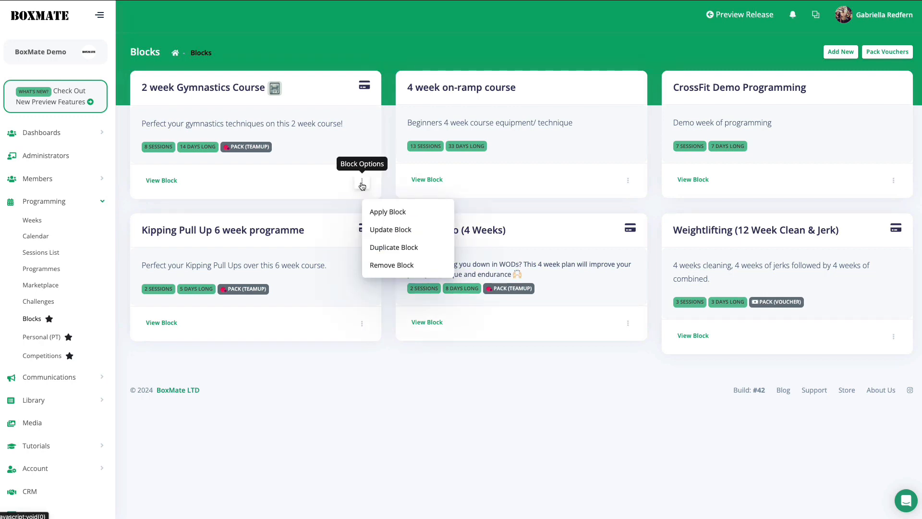
click(410, 246)
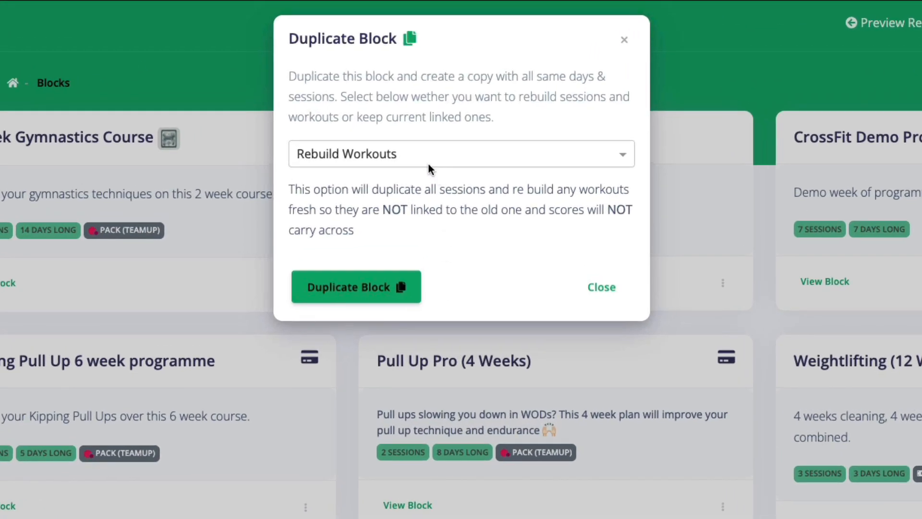
click(427, 153)
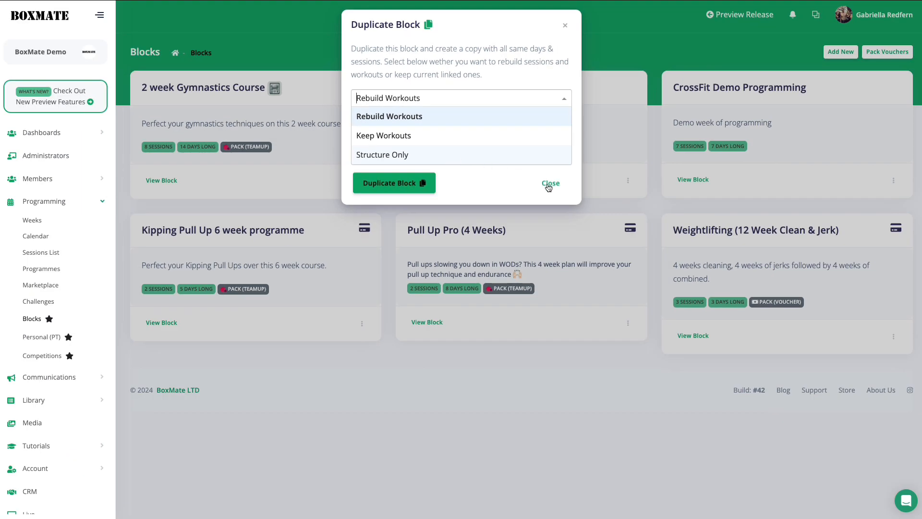
click(599, 294)
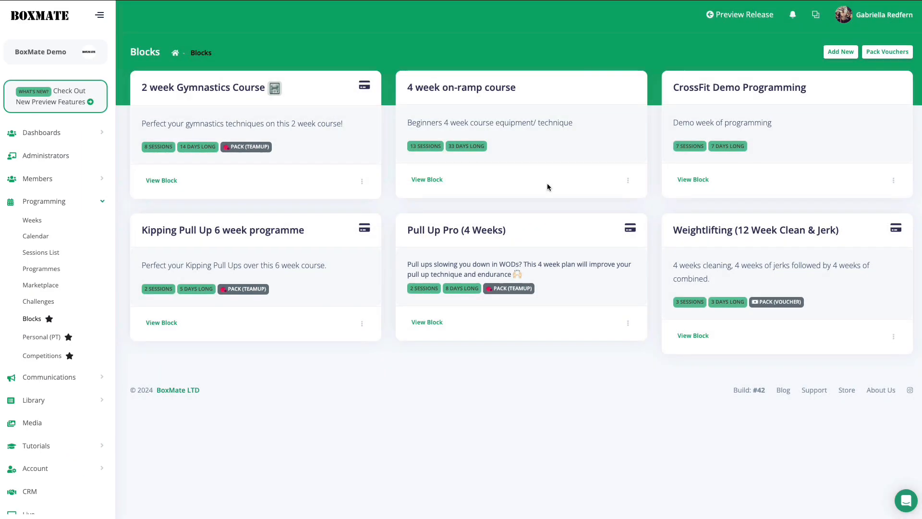
- Set up the CrossFit programme week of 2024-02-05 for conversion to a block, with the 4 week on-ramp course as the target
click(45, 224)
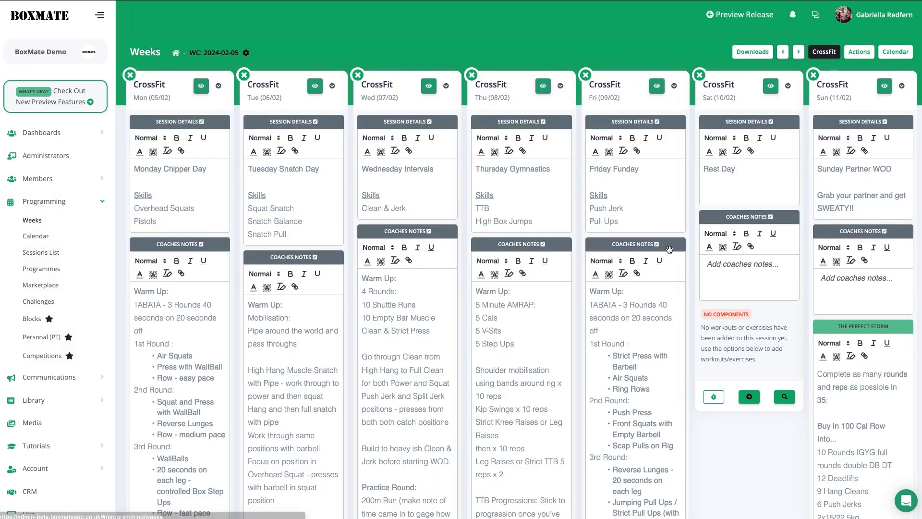
click(859, 52)
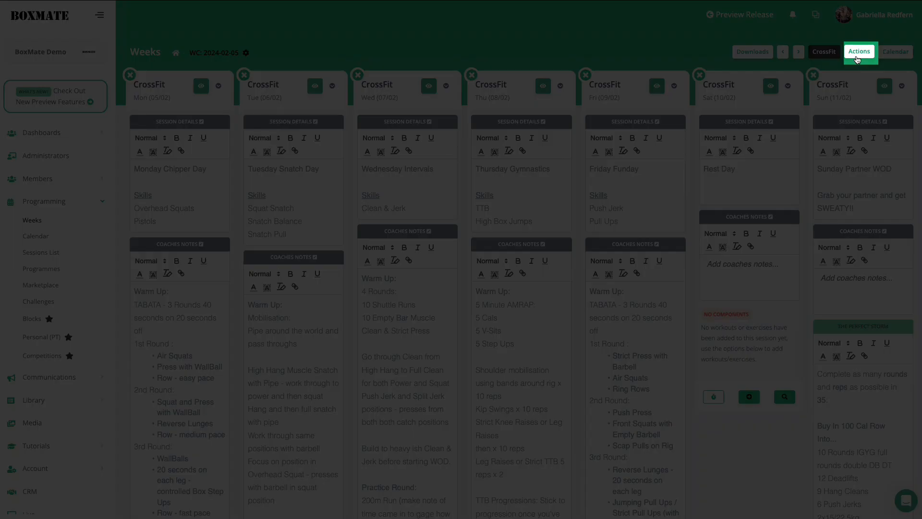
click(858, 57)
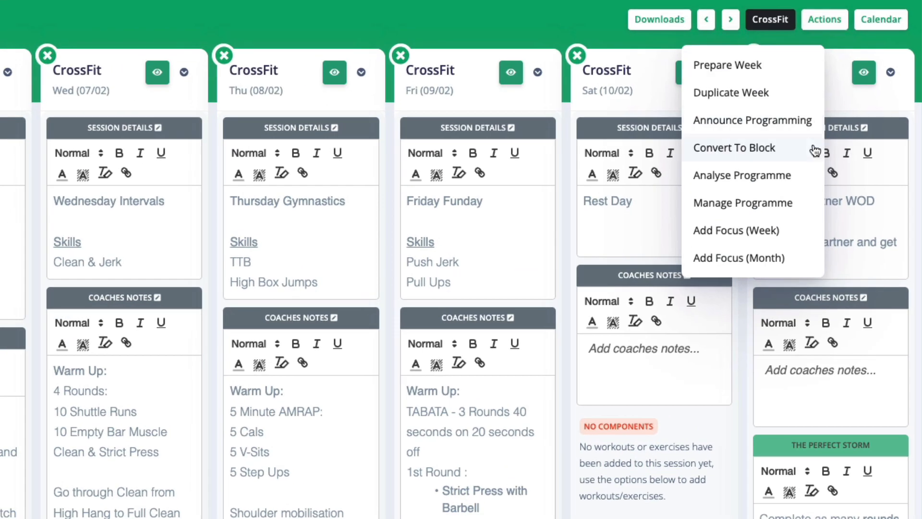
click(836, 134)
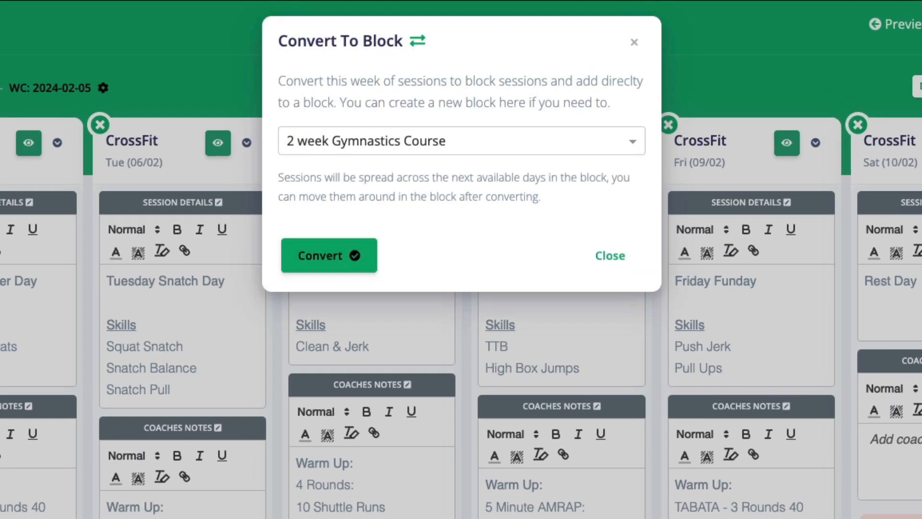
click(504, 143)
scroll(483, 197, down, 1)
scroll(482, 201, up, 1)
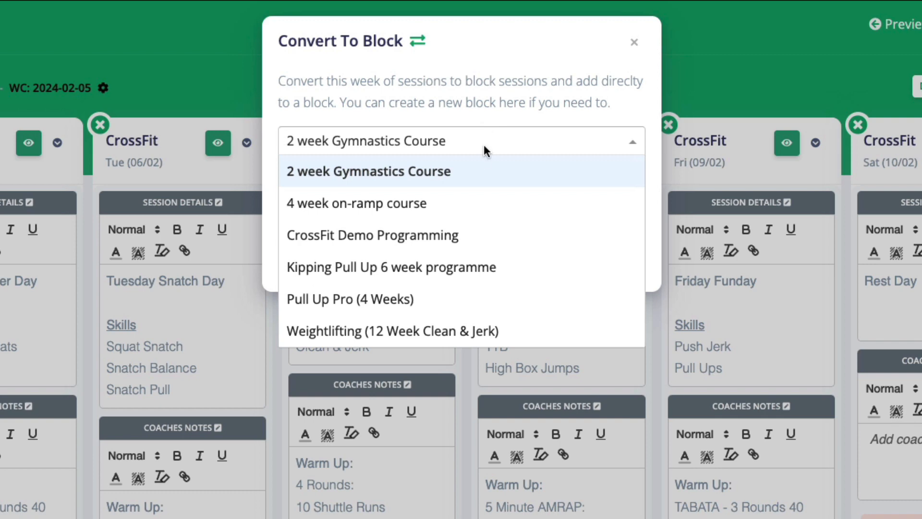
click(482, 217)
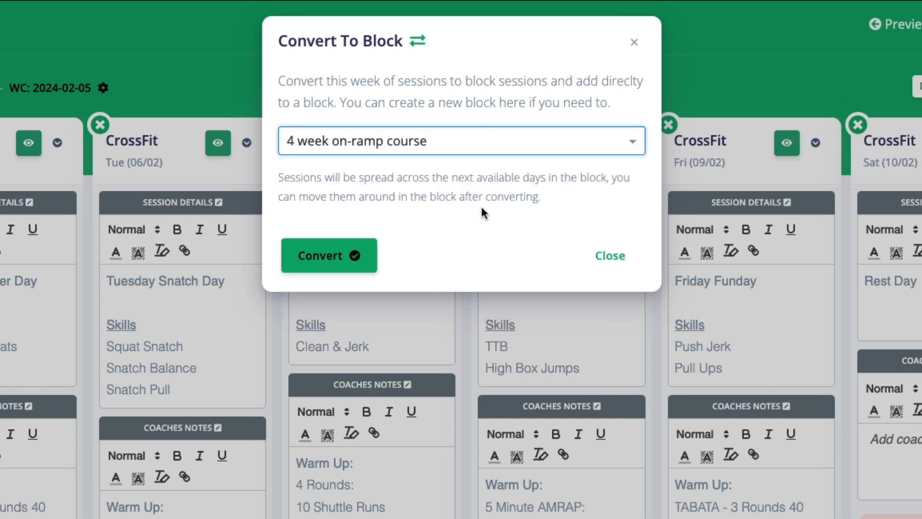